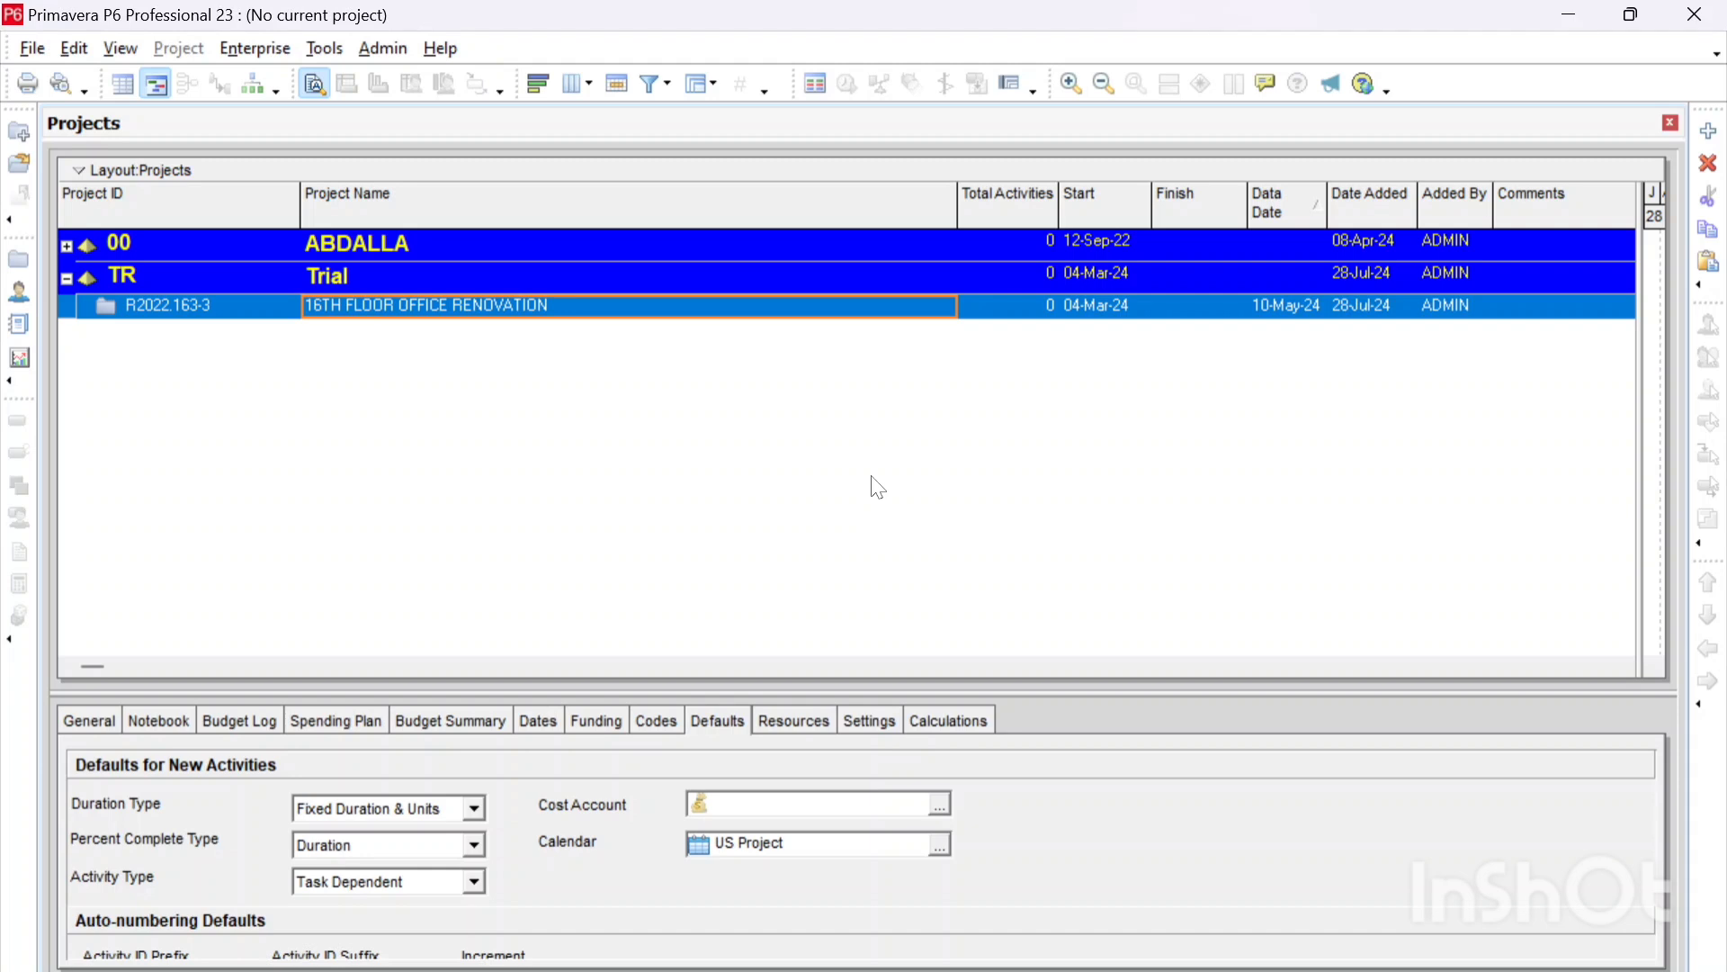
# Step: Create a reflection of the 16TH FLOOR OFFICE RENOVATION project under Trial
pyautogui.rightClick(427, 310)
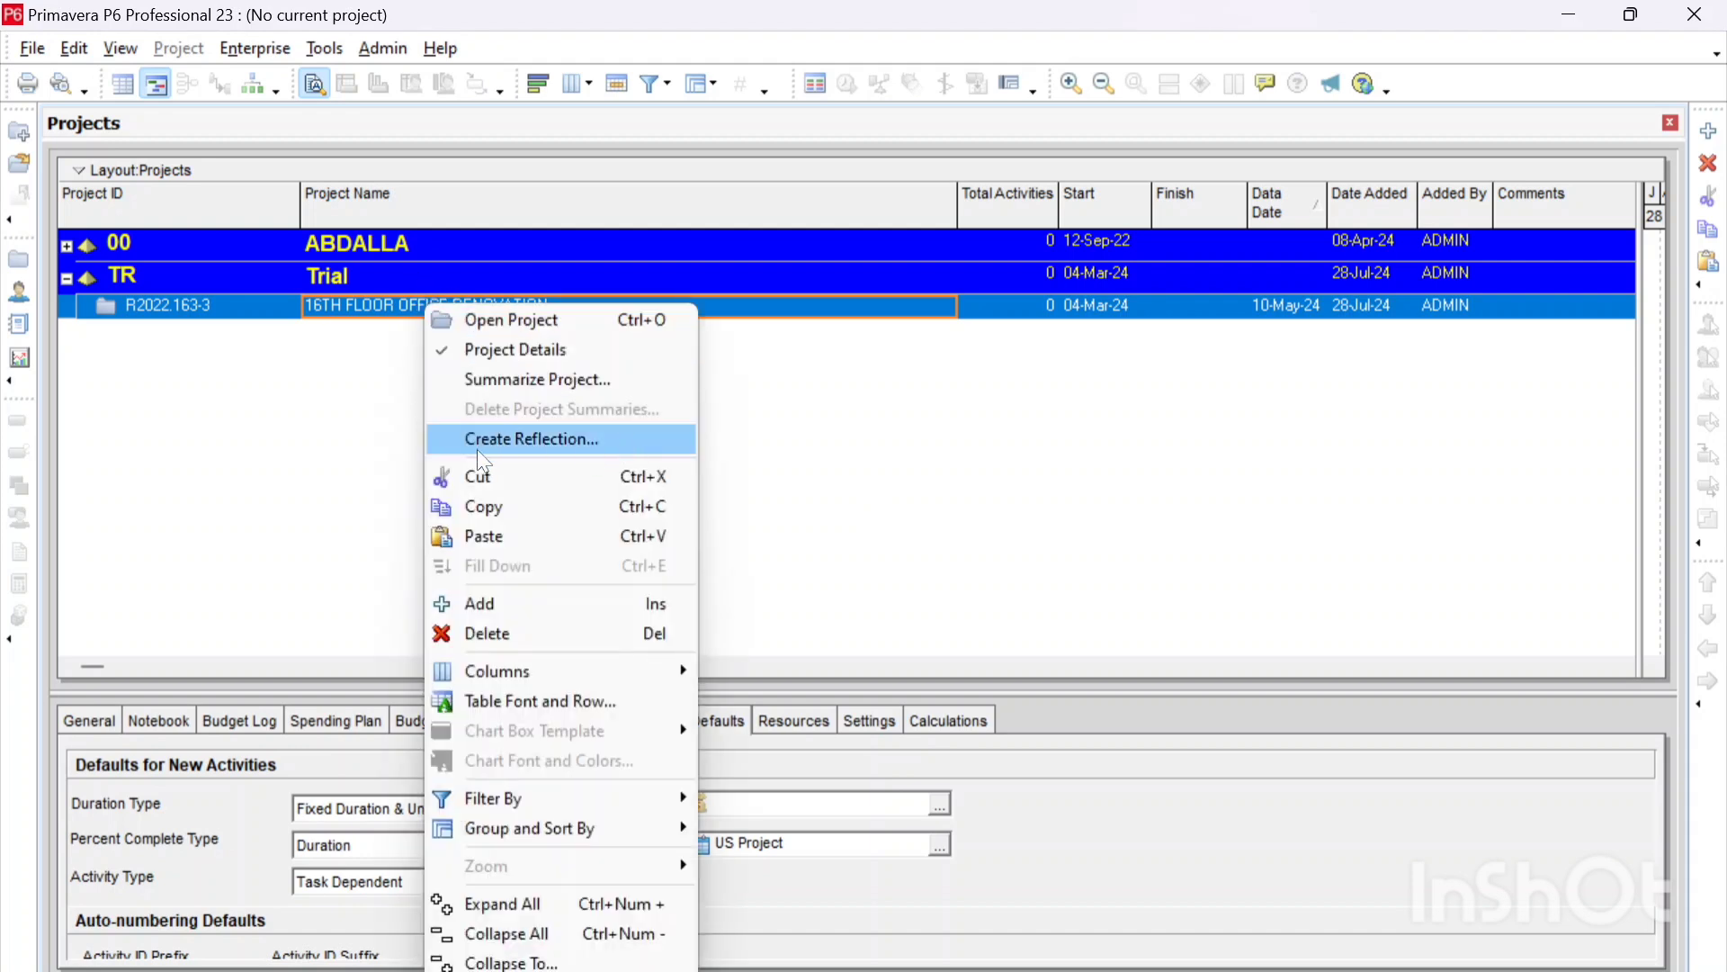
pyautogui.click(554, 442)
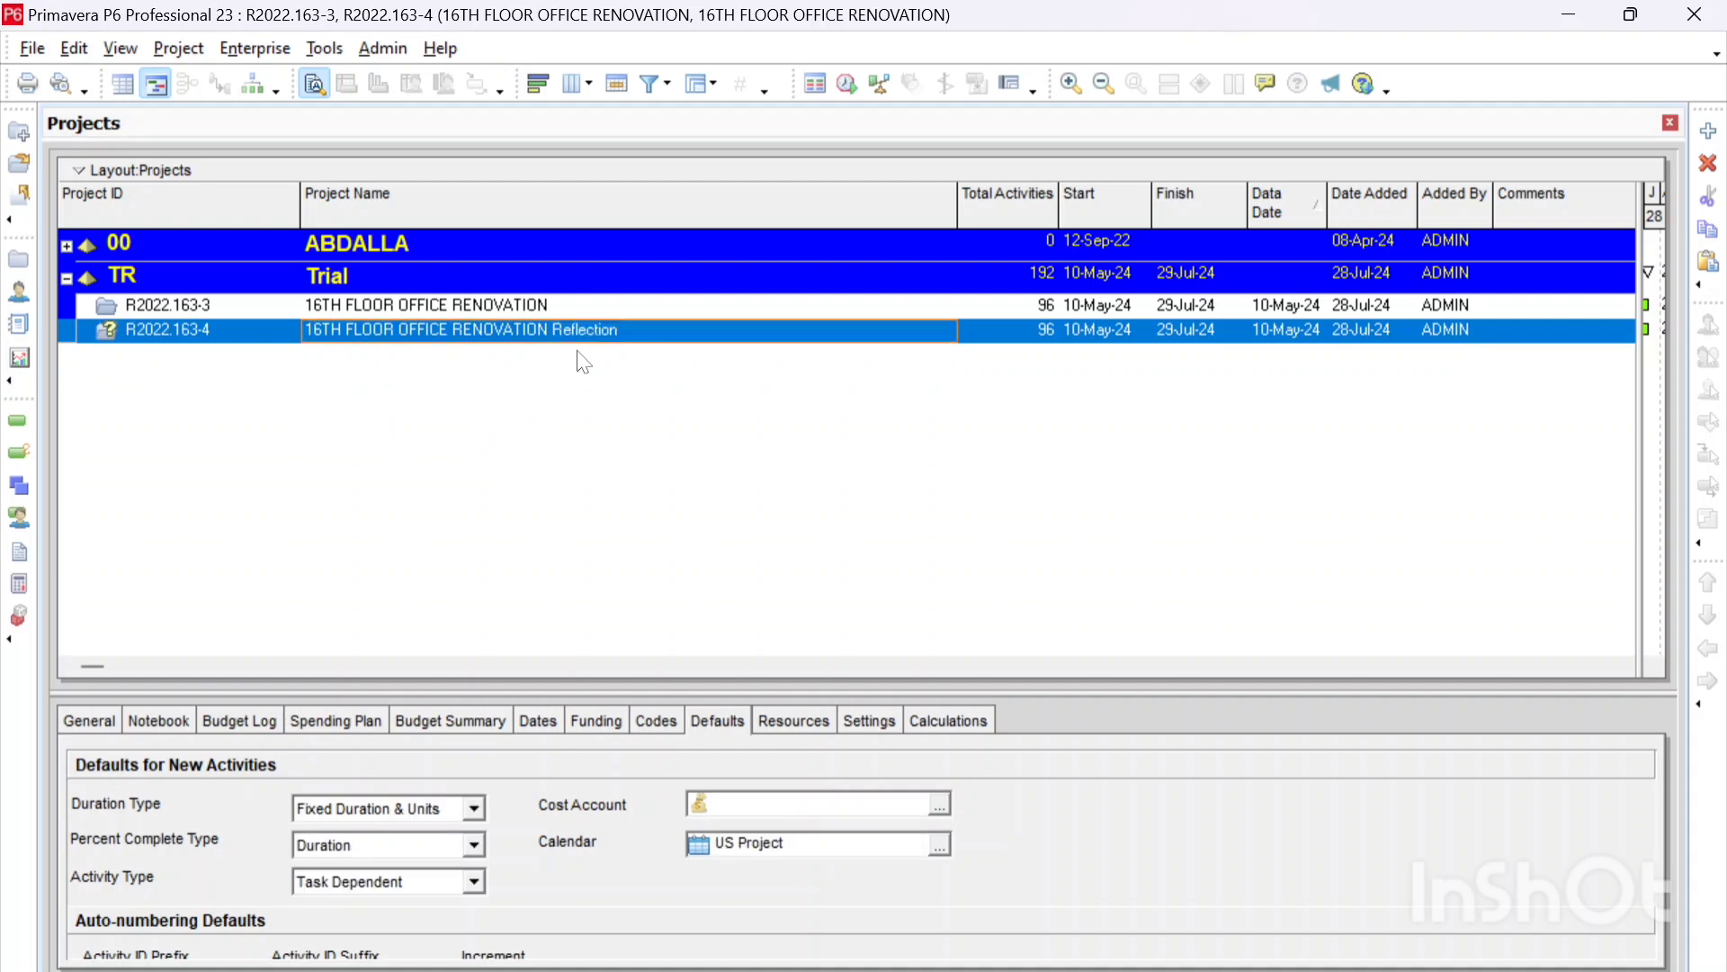
pyautogui.click(538, 332)
pyautogui.press('End')
pyautogui.hotkey('shift', 'Left')
pyautogui.hotkey('shift', 'Left')
pyautogui.hotkey('shift', 'Left')
pyautogui.hotkey('shift', 'Left')
pyautogui.hotkey('shift', 'Left')
pyautogui.hotkey('shift', 'Left')
pyautogui.hotkey('shift', 'Left')
pyautogui.hotkey('shift', 'Left')
pyautogui.hotkey('shift', 'Left')
pyautogui.hotkey('shift', 'Left')
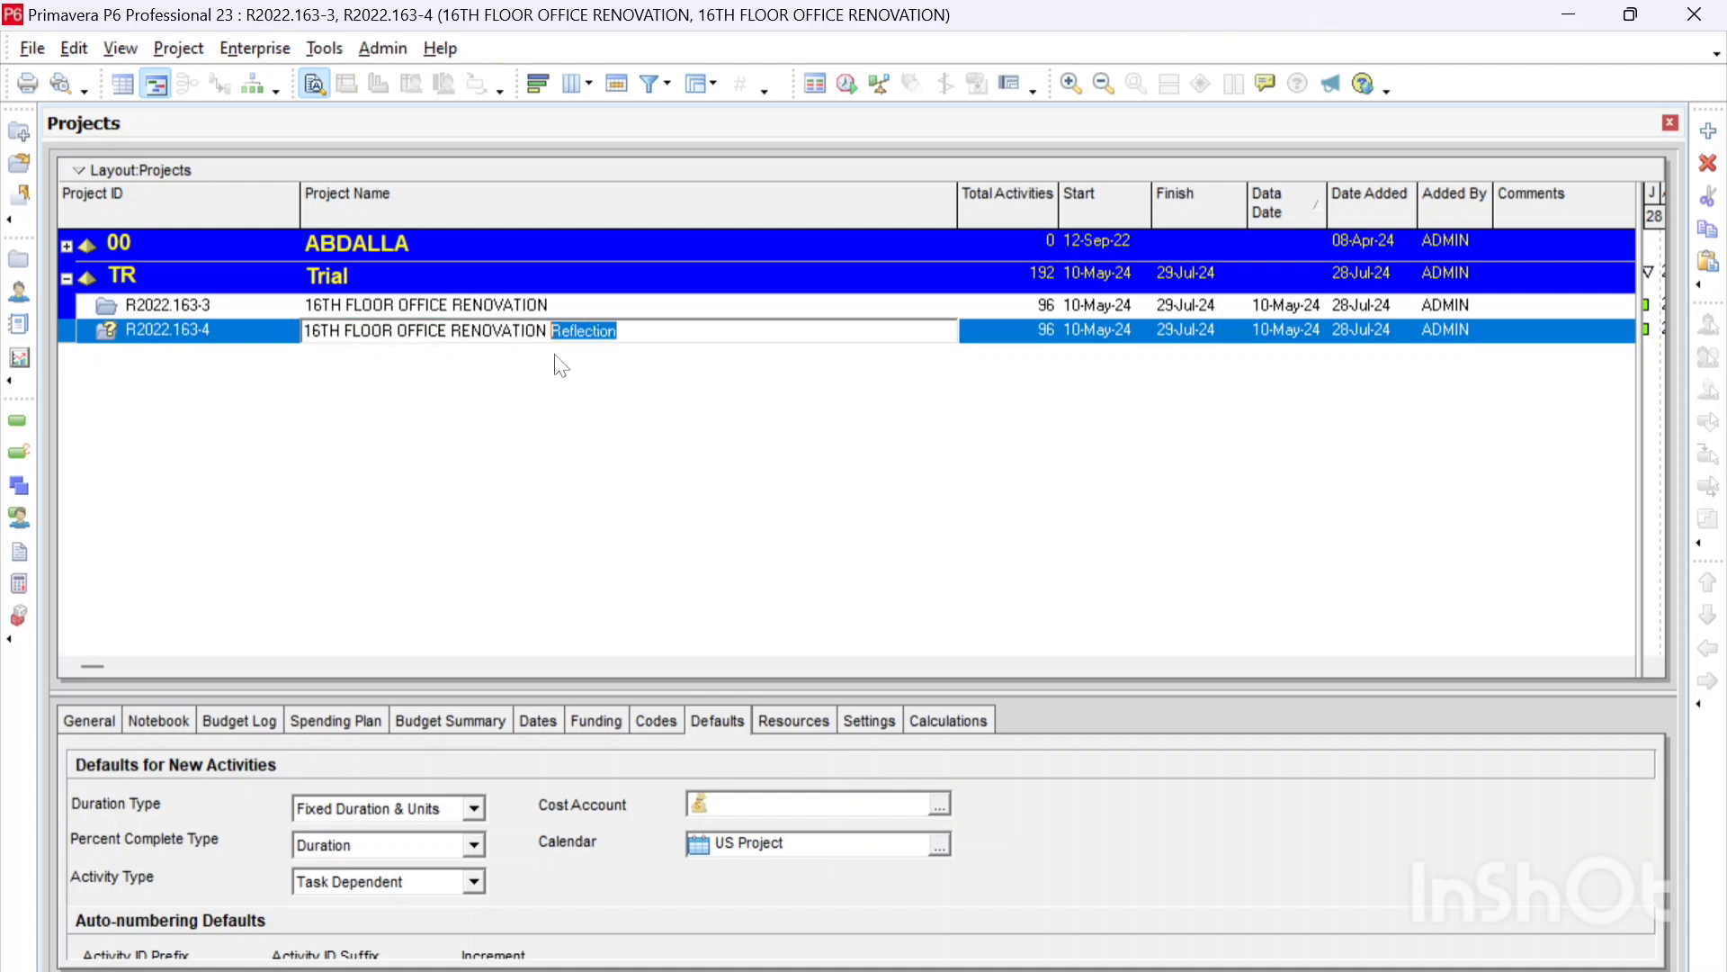
pyautogui.click(559, 448)
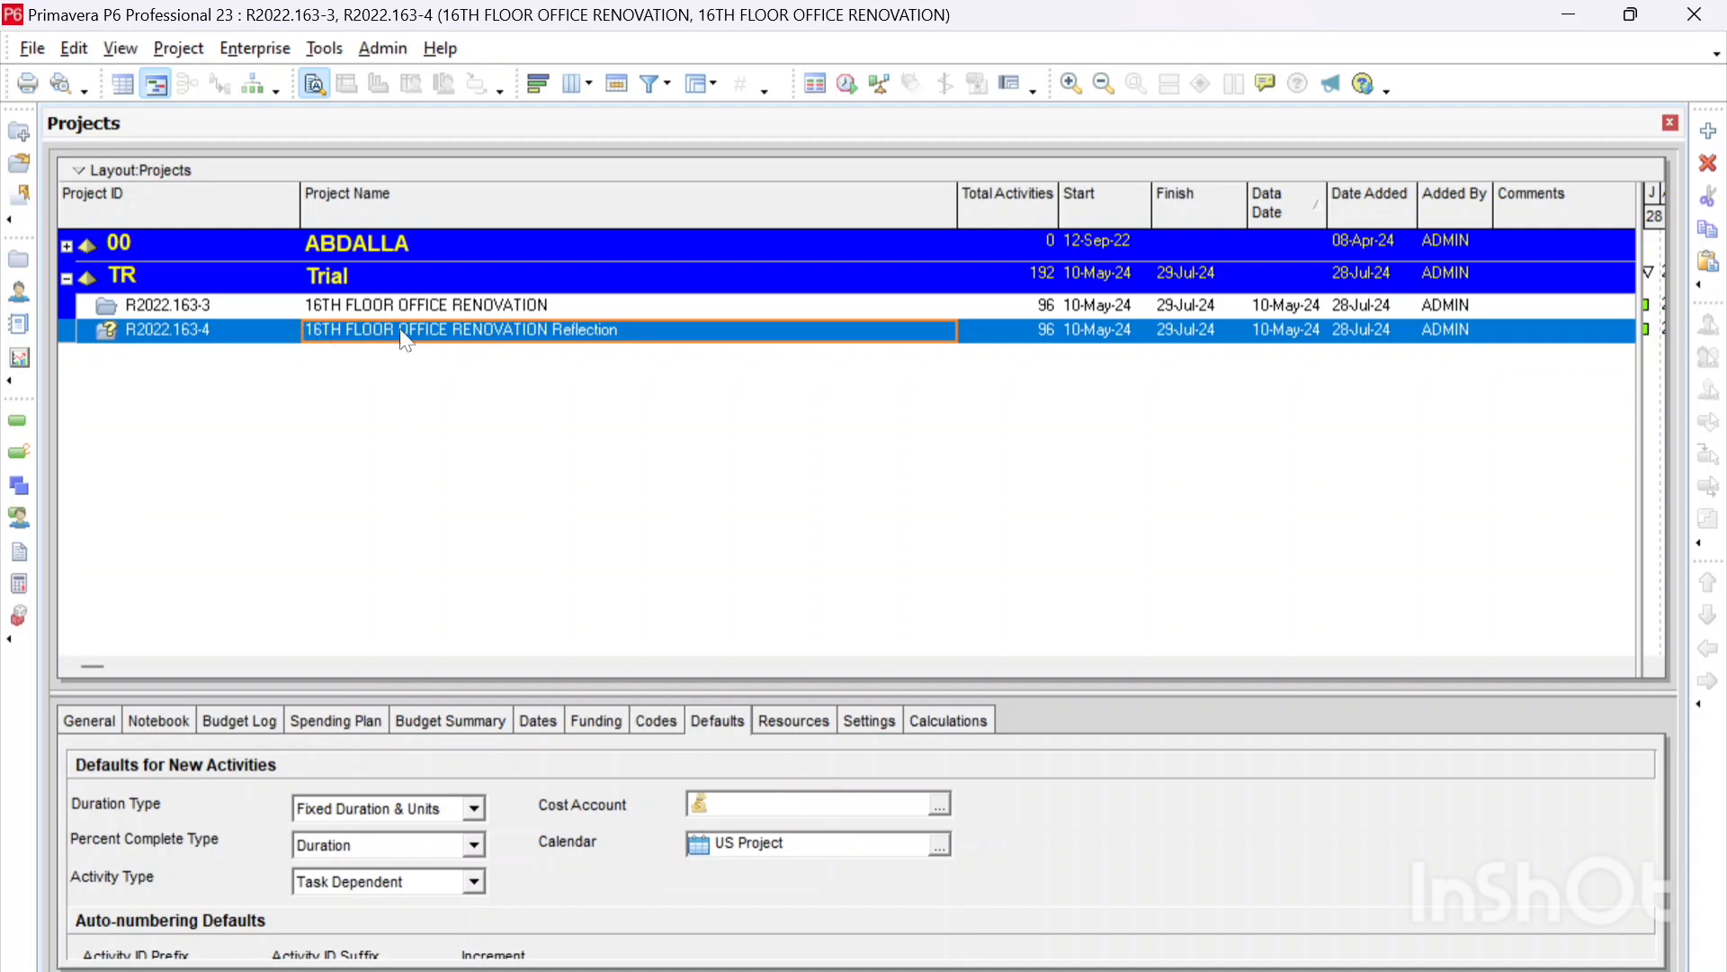
# Step: Open the 16TH FLOOR OFFICE RENOVATION Reflection project
pyautogui.rightClick(369, 329)
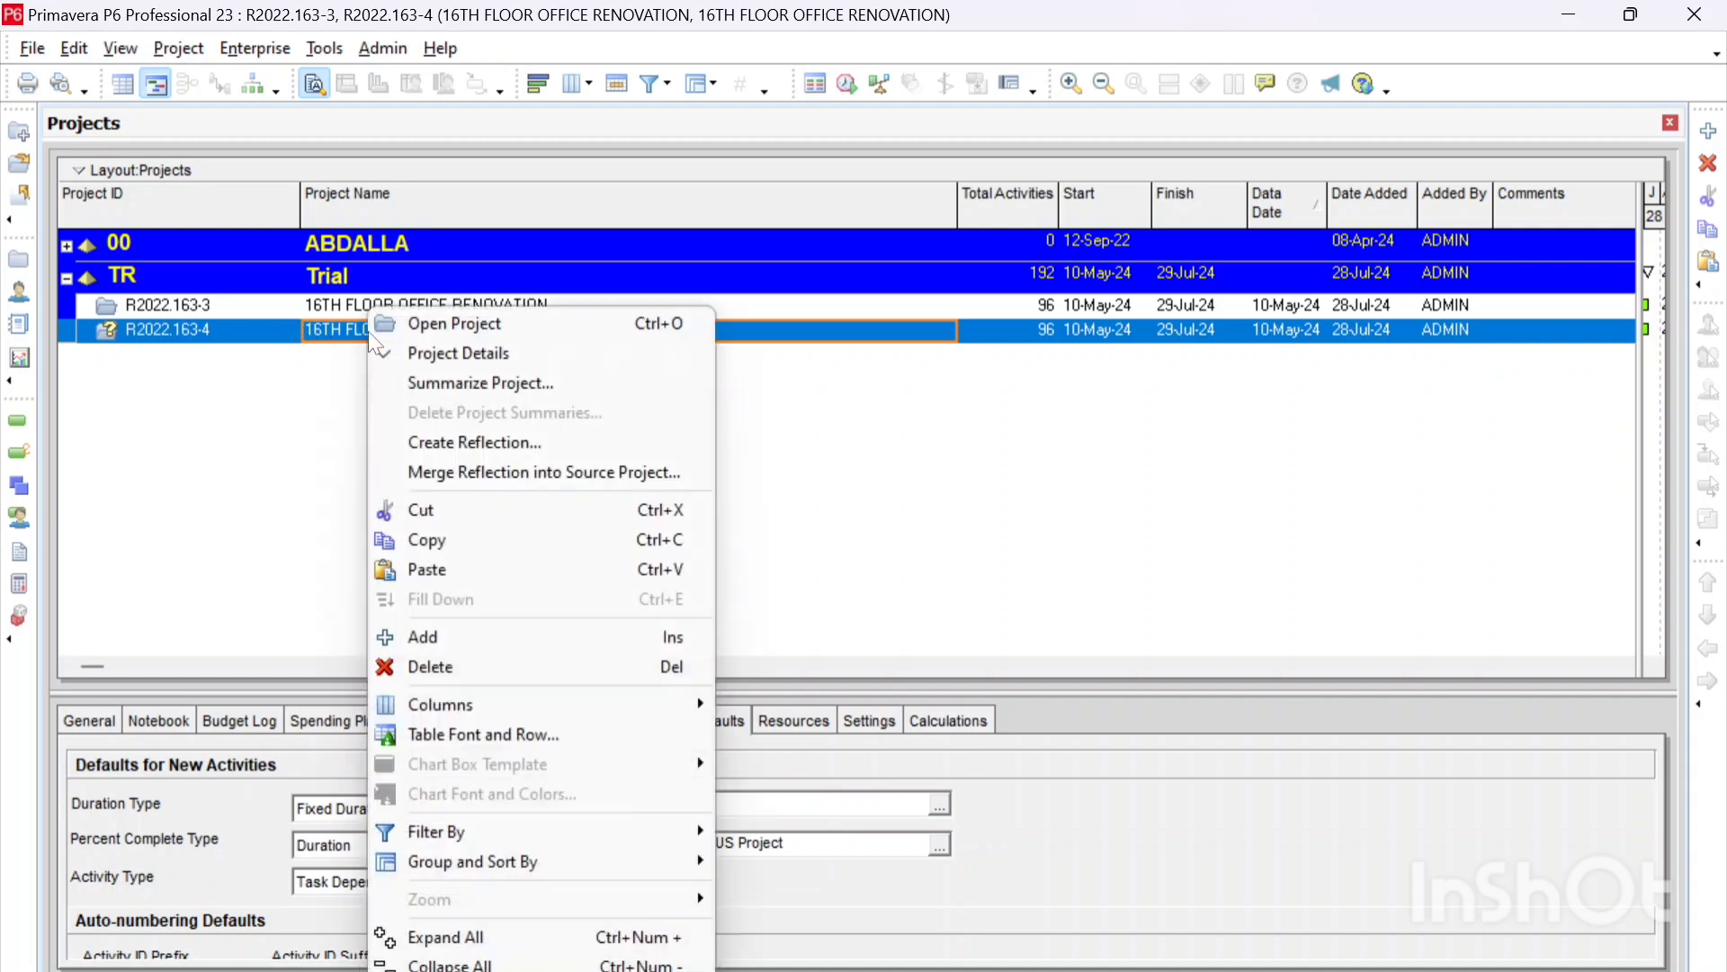
pyautogui.click(426, 323)
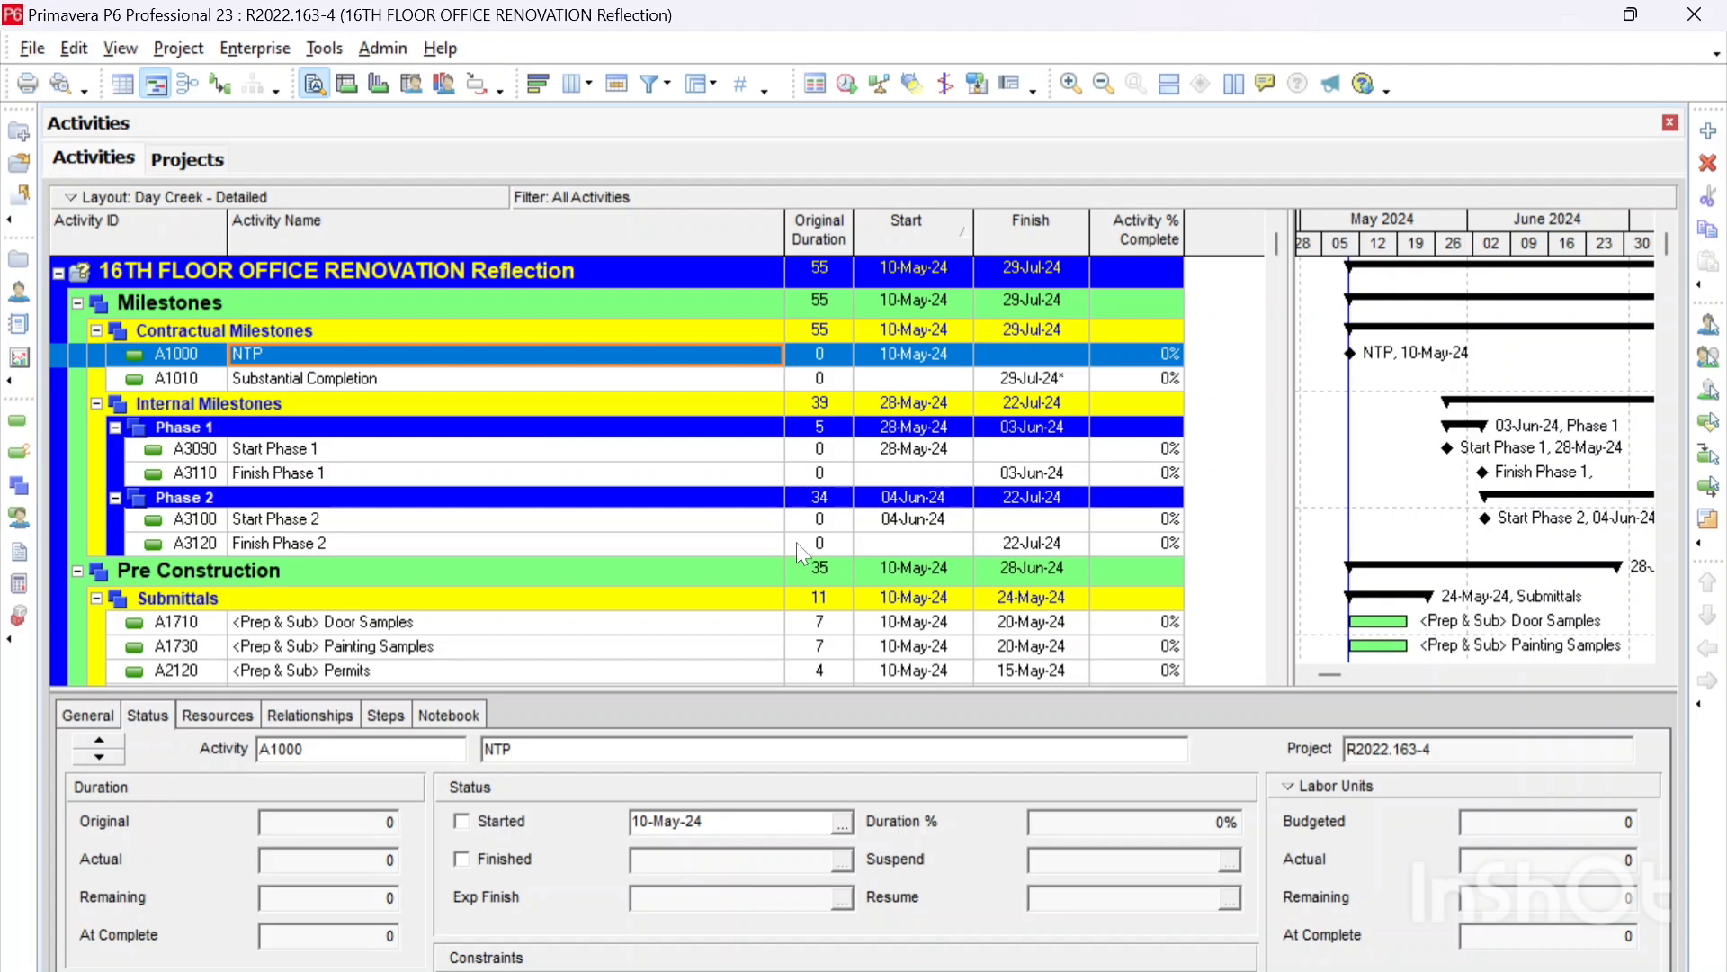
# Step: Mark the 15th Floor Demolition activities A2710, A2250 and A2320 as finished
pyautogui.scroll(-2, 559, 553)
pyautogui.scroll(-8, 558, 551)
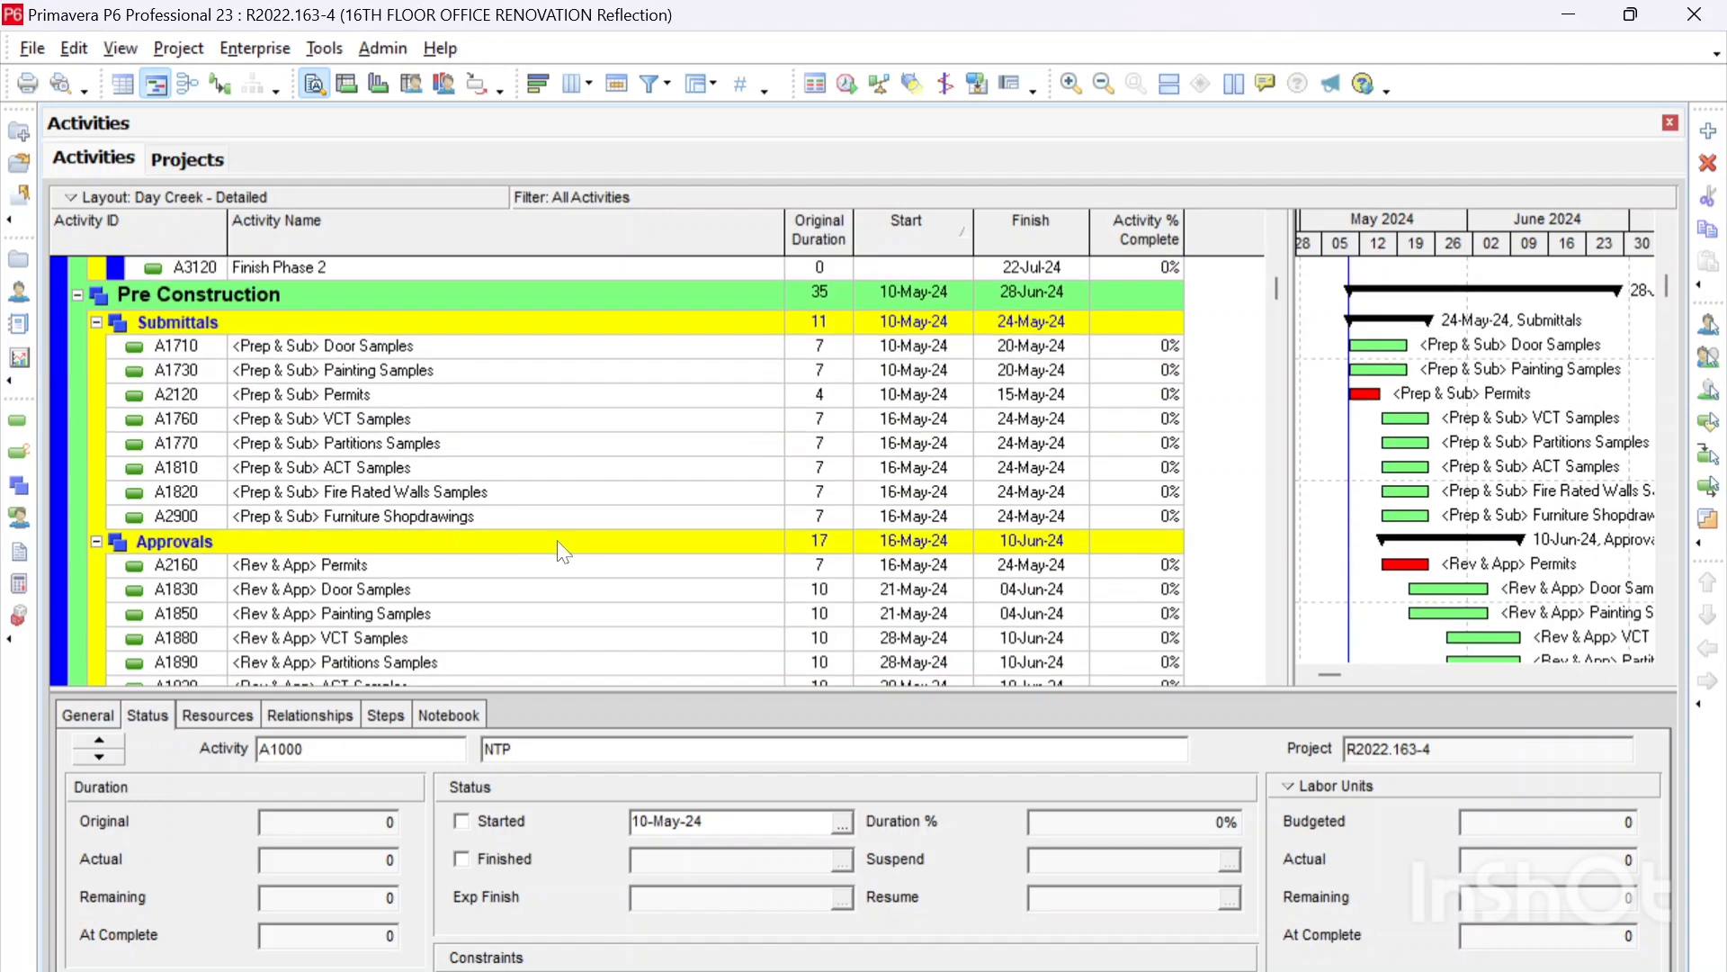
pyautogui.scroll(-5, 558, 540)
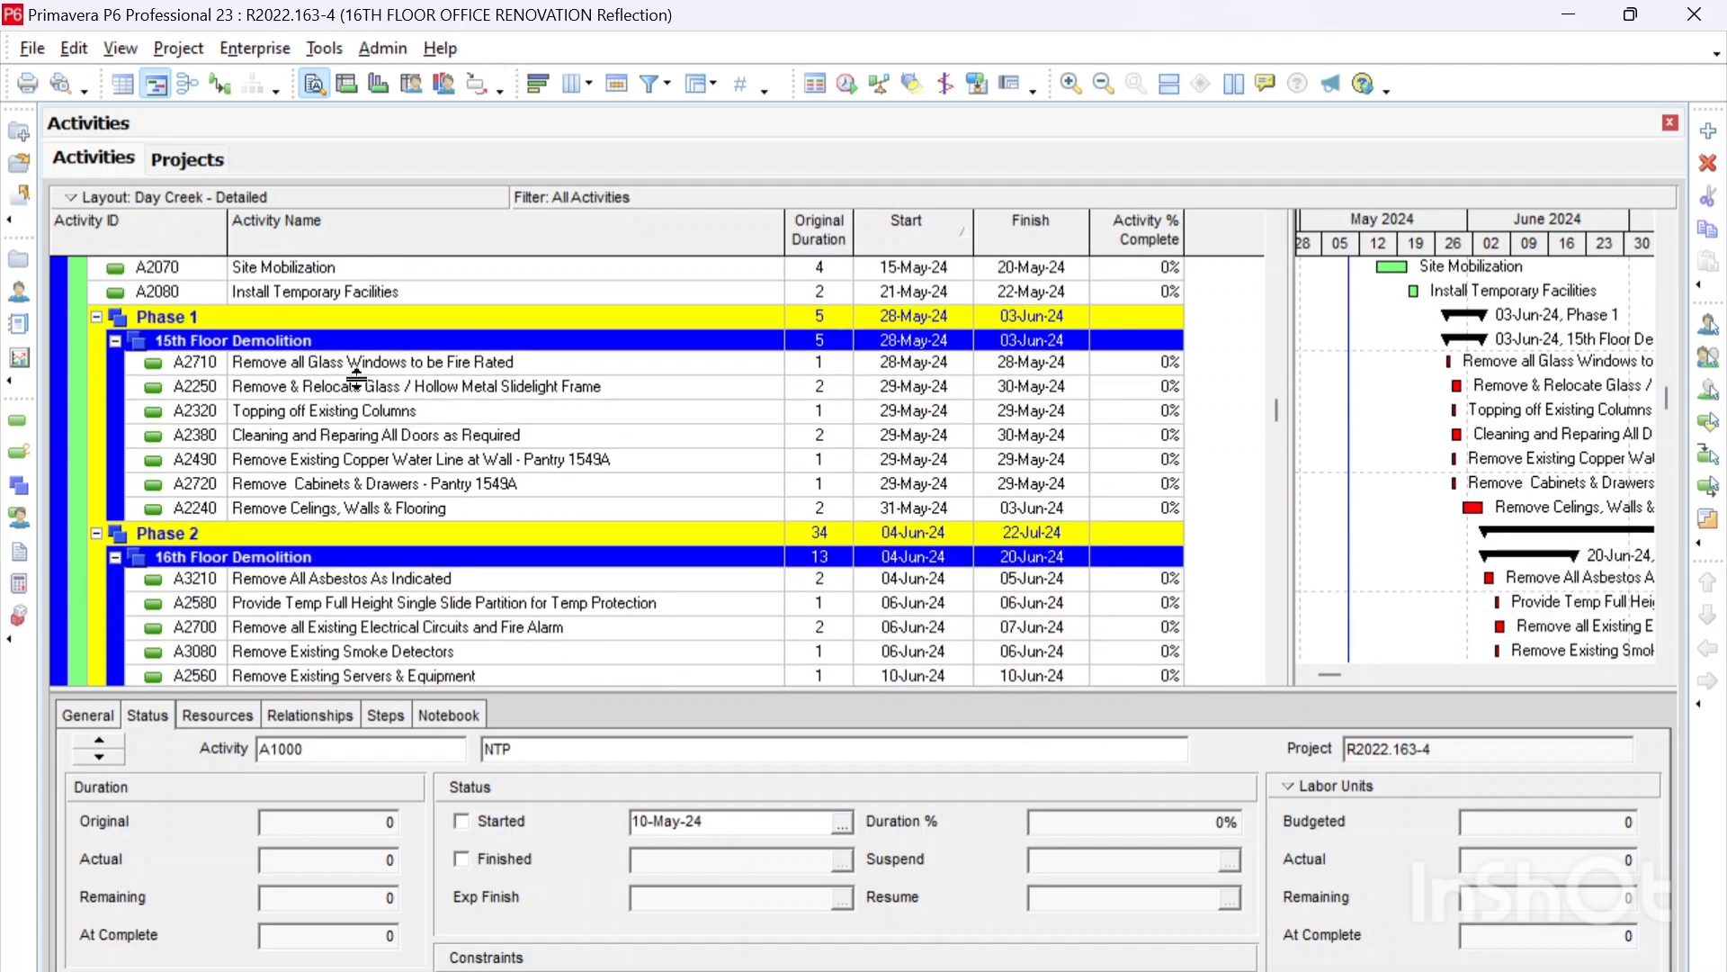
pyautogui.click(479, 364)
pyautogui.click(508, 853)
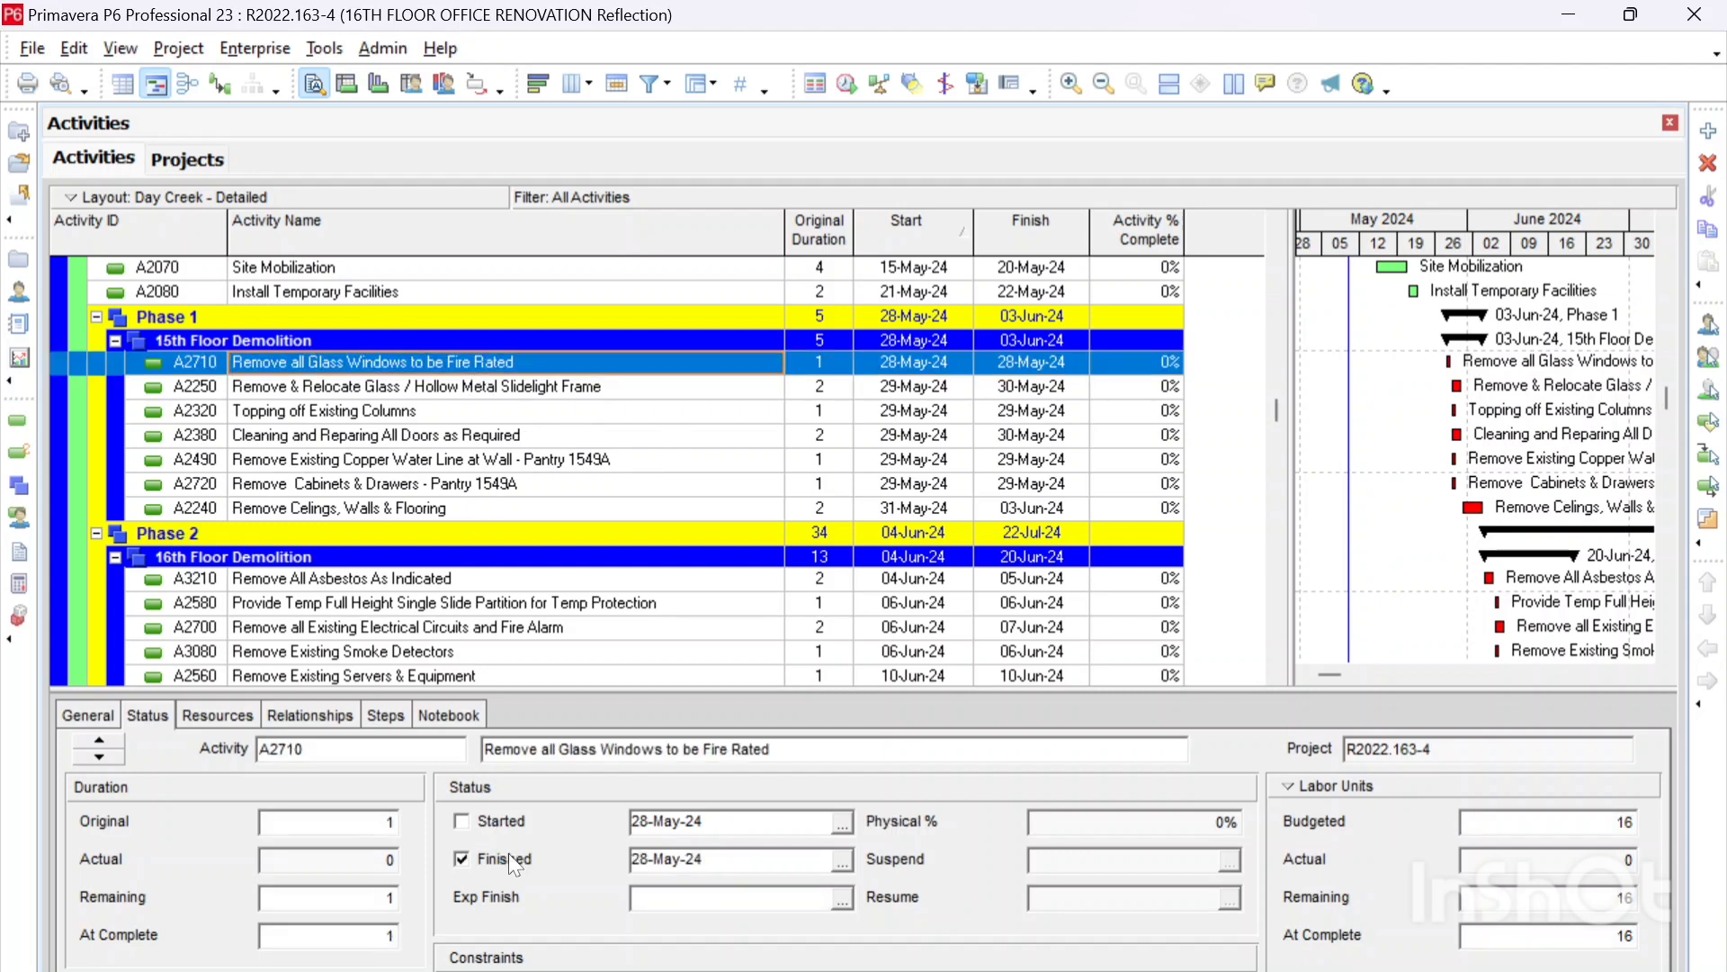
pyautogui.click(494, 855)
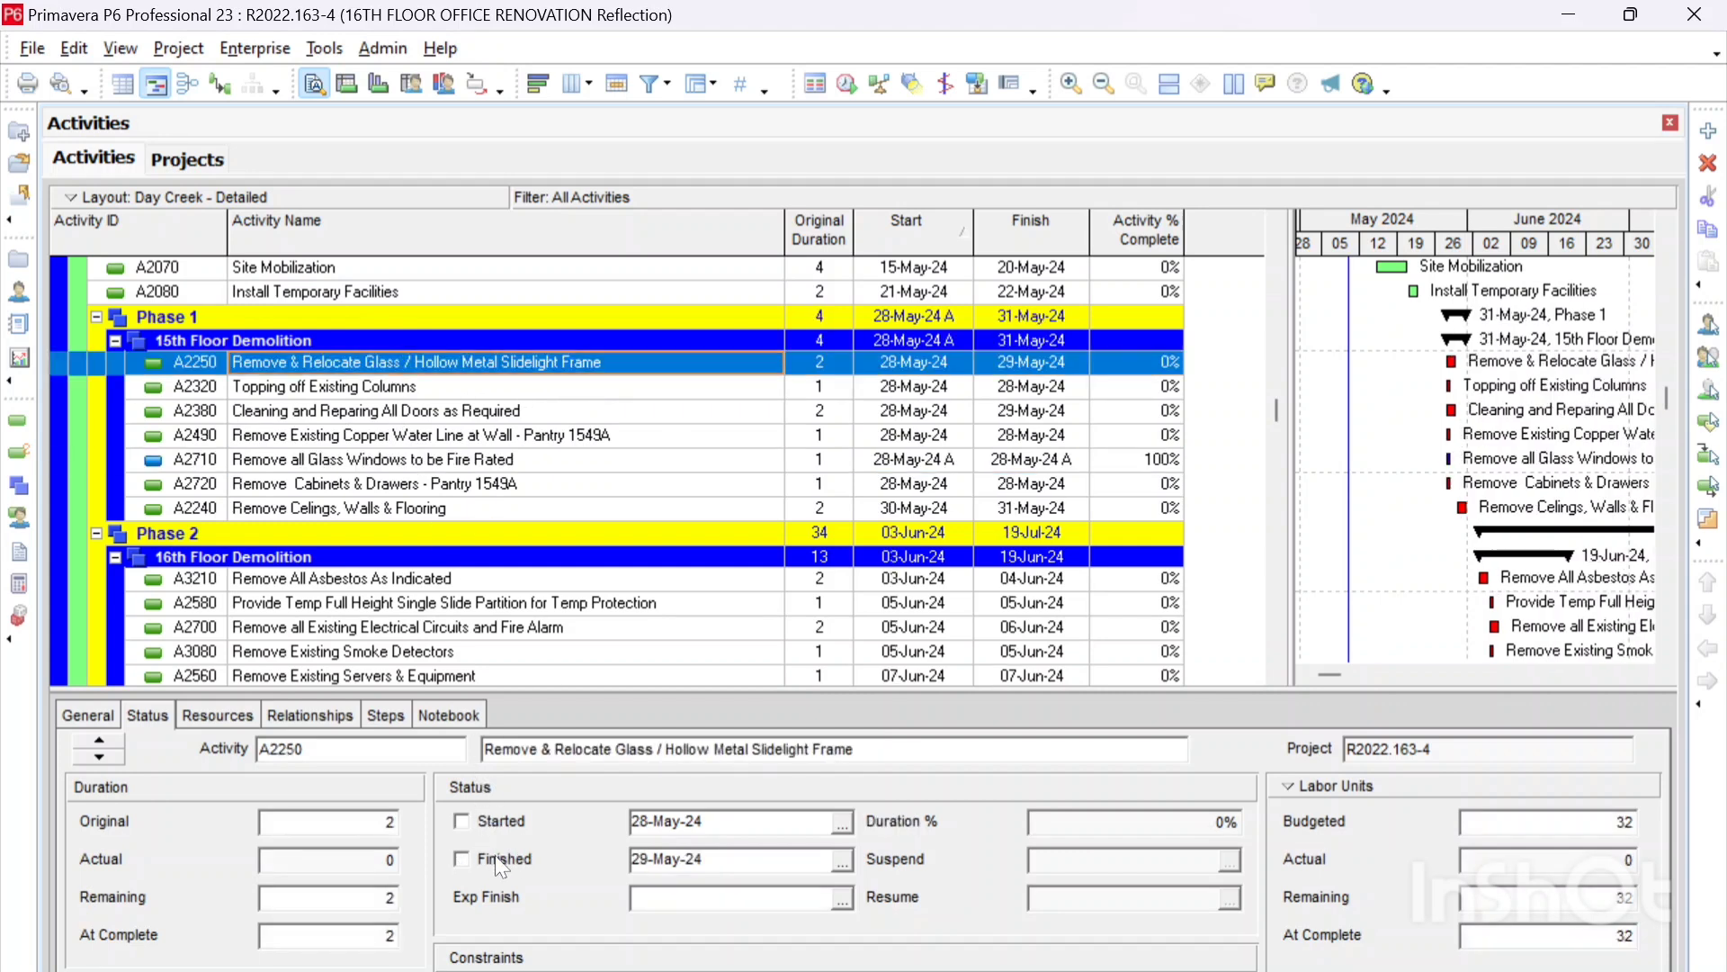
pyautogui.click(334, 385)
pyautogui.click(506, 859)
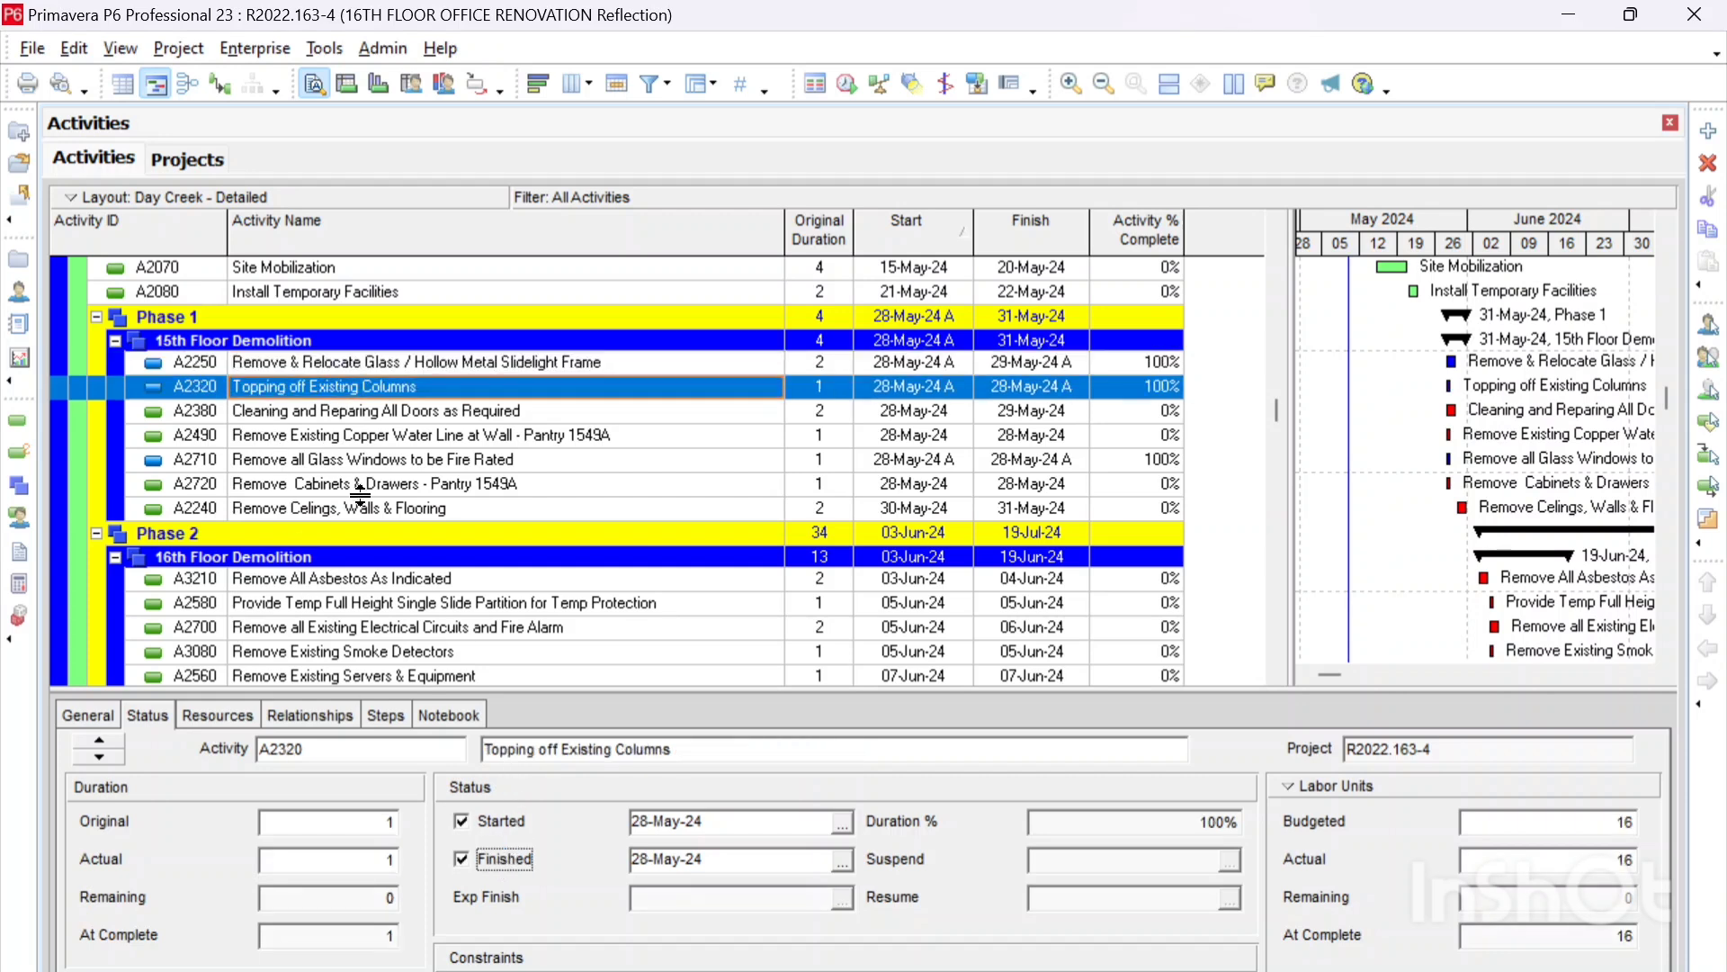
# Step: Mark activity A3210, Remove All Asbestos As Indicated, under 16th Floor Demolition as finished
pyautogui.scroll(-1, 360, 495)
pyautogui.click(357, 554)
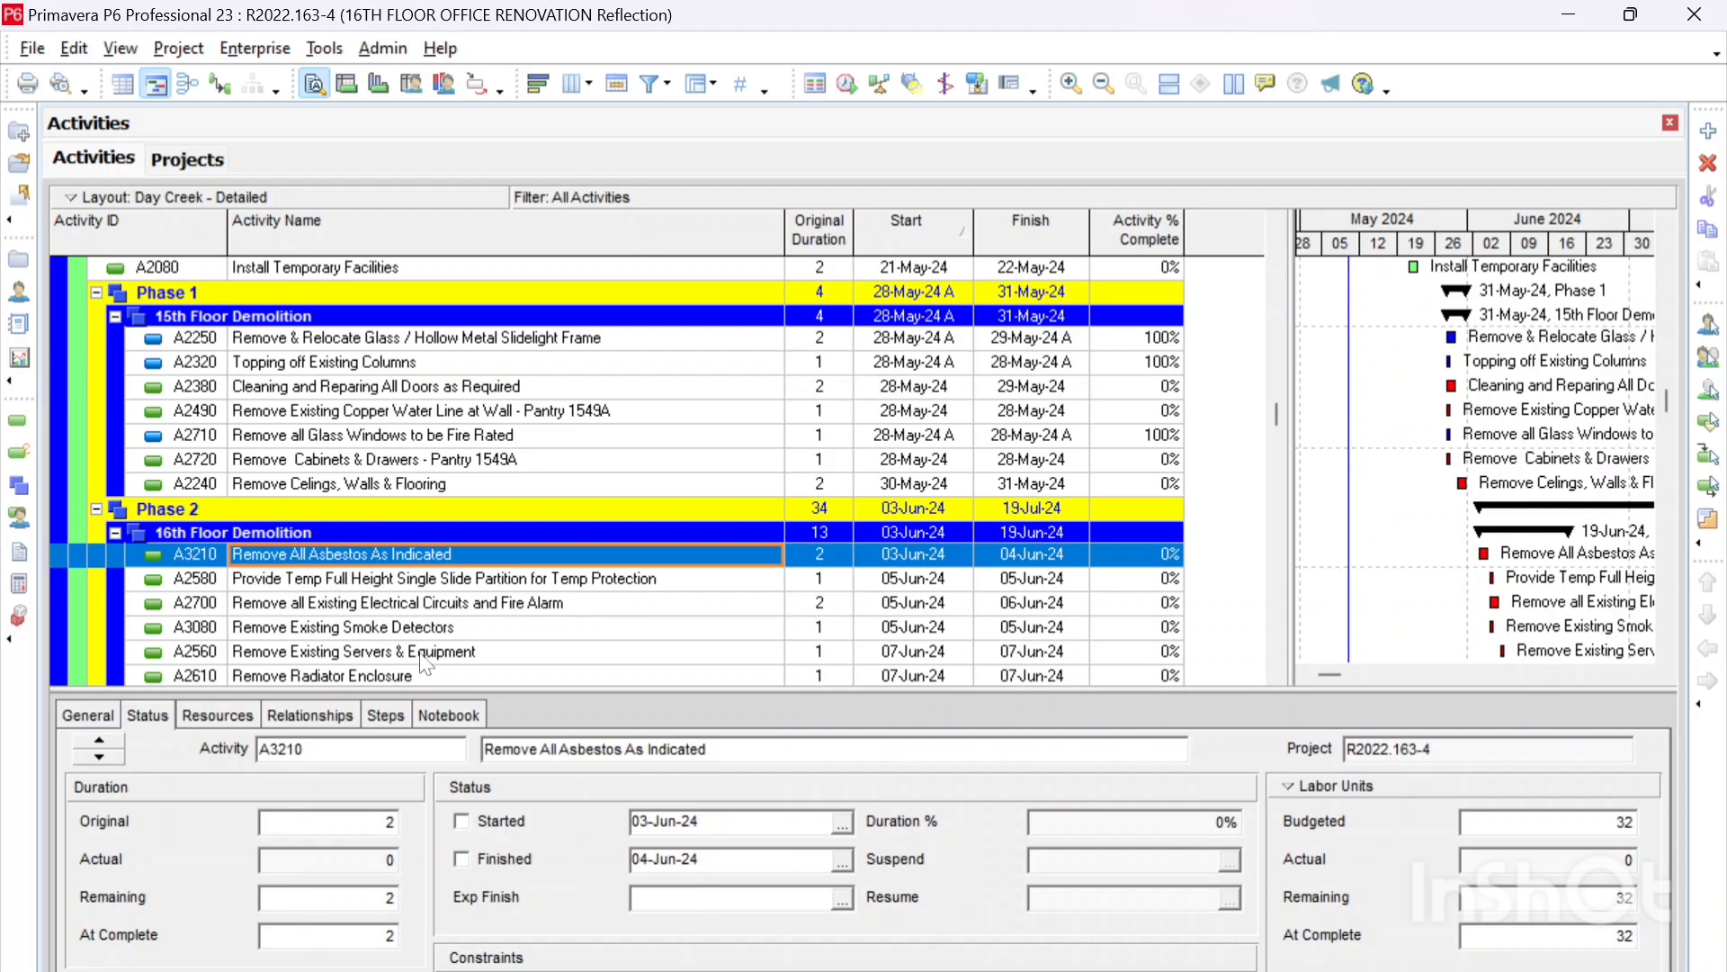
pyautogui.click(511, 862)
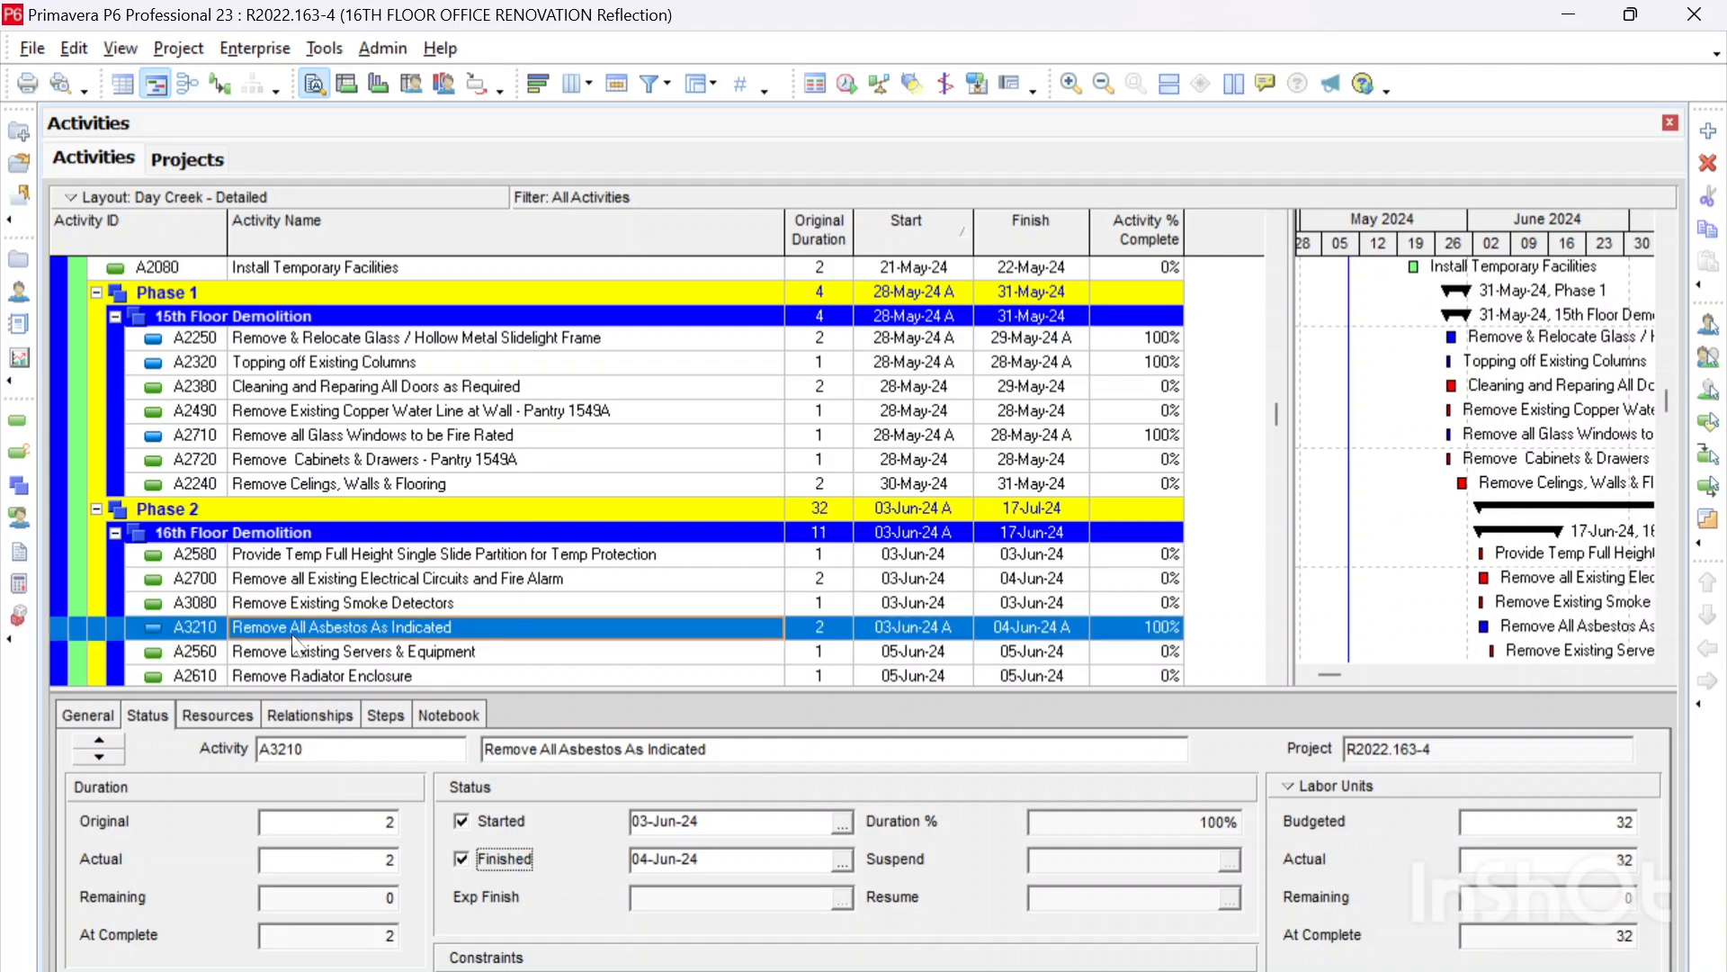
pyautogui.click(402, 484)
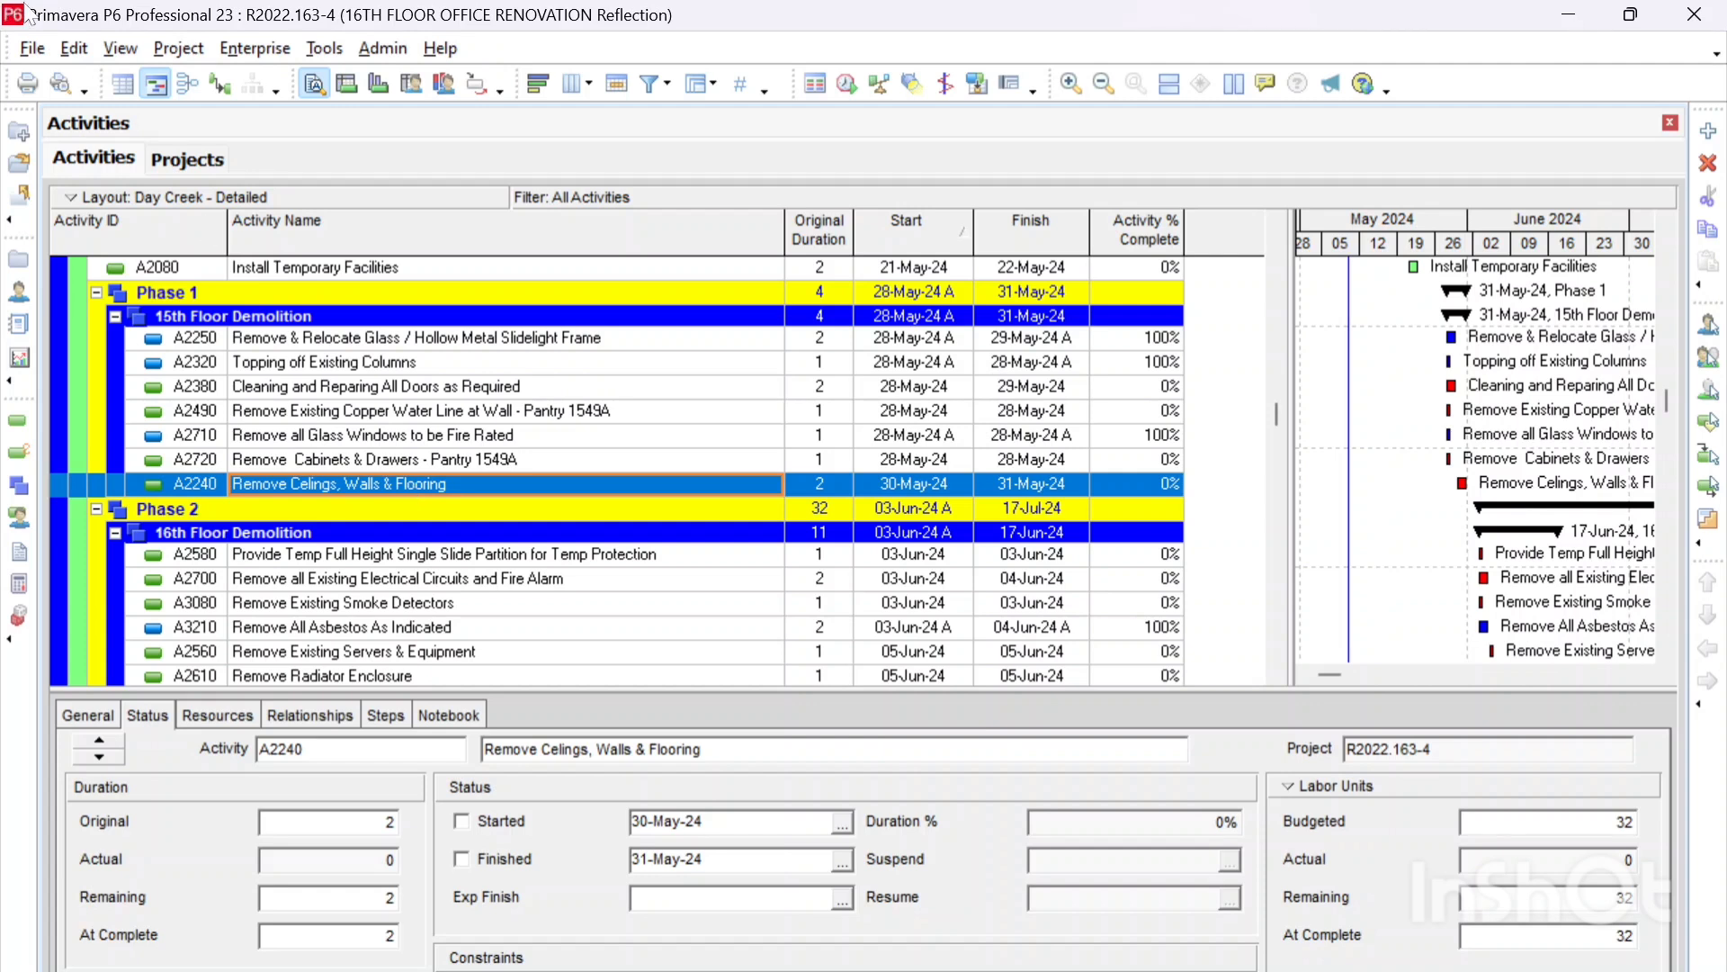
# Step: Return to the project list and start merging the reflection into its source project to preview the changes
pyautogui.click(199, 162)
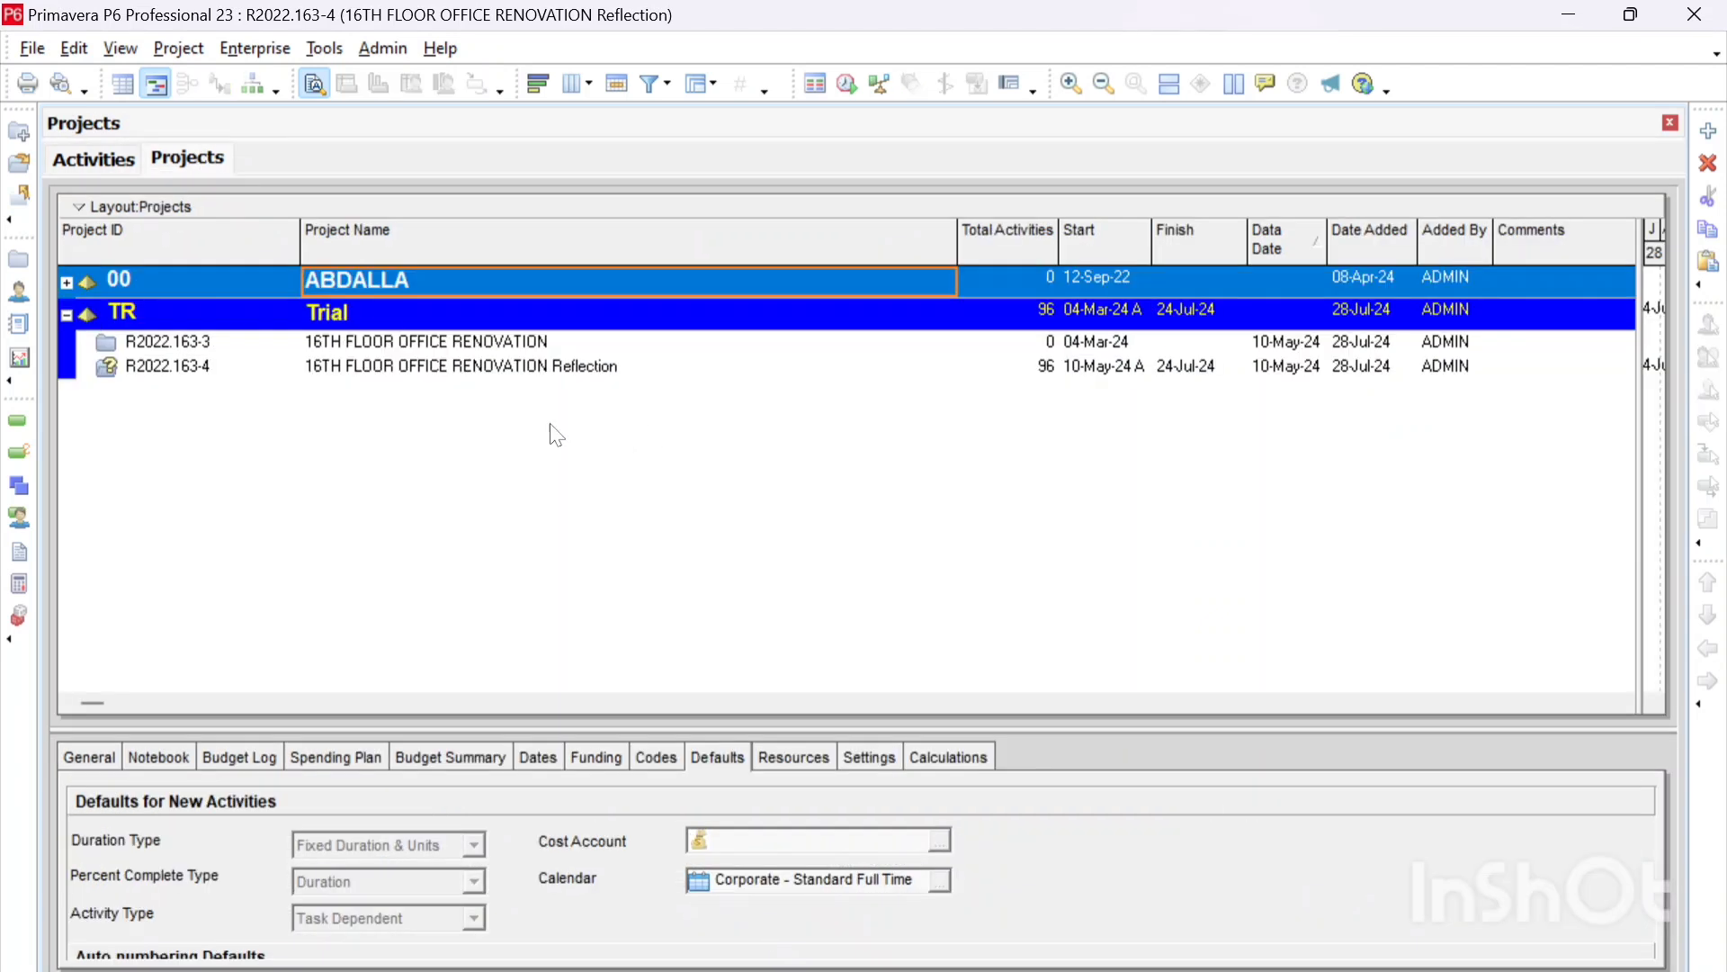
pyautogui.rightClick(439, 374)
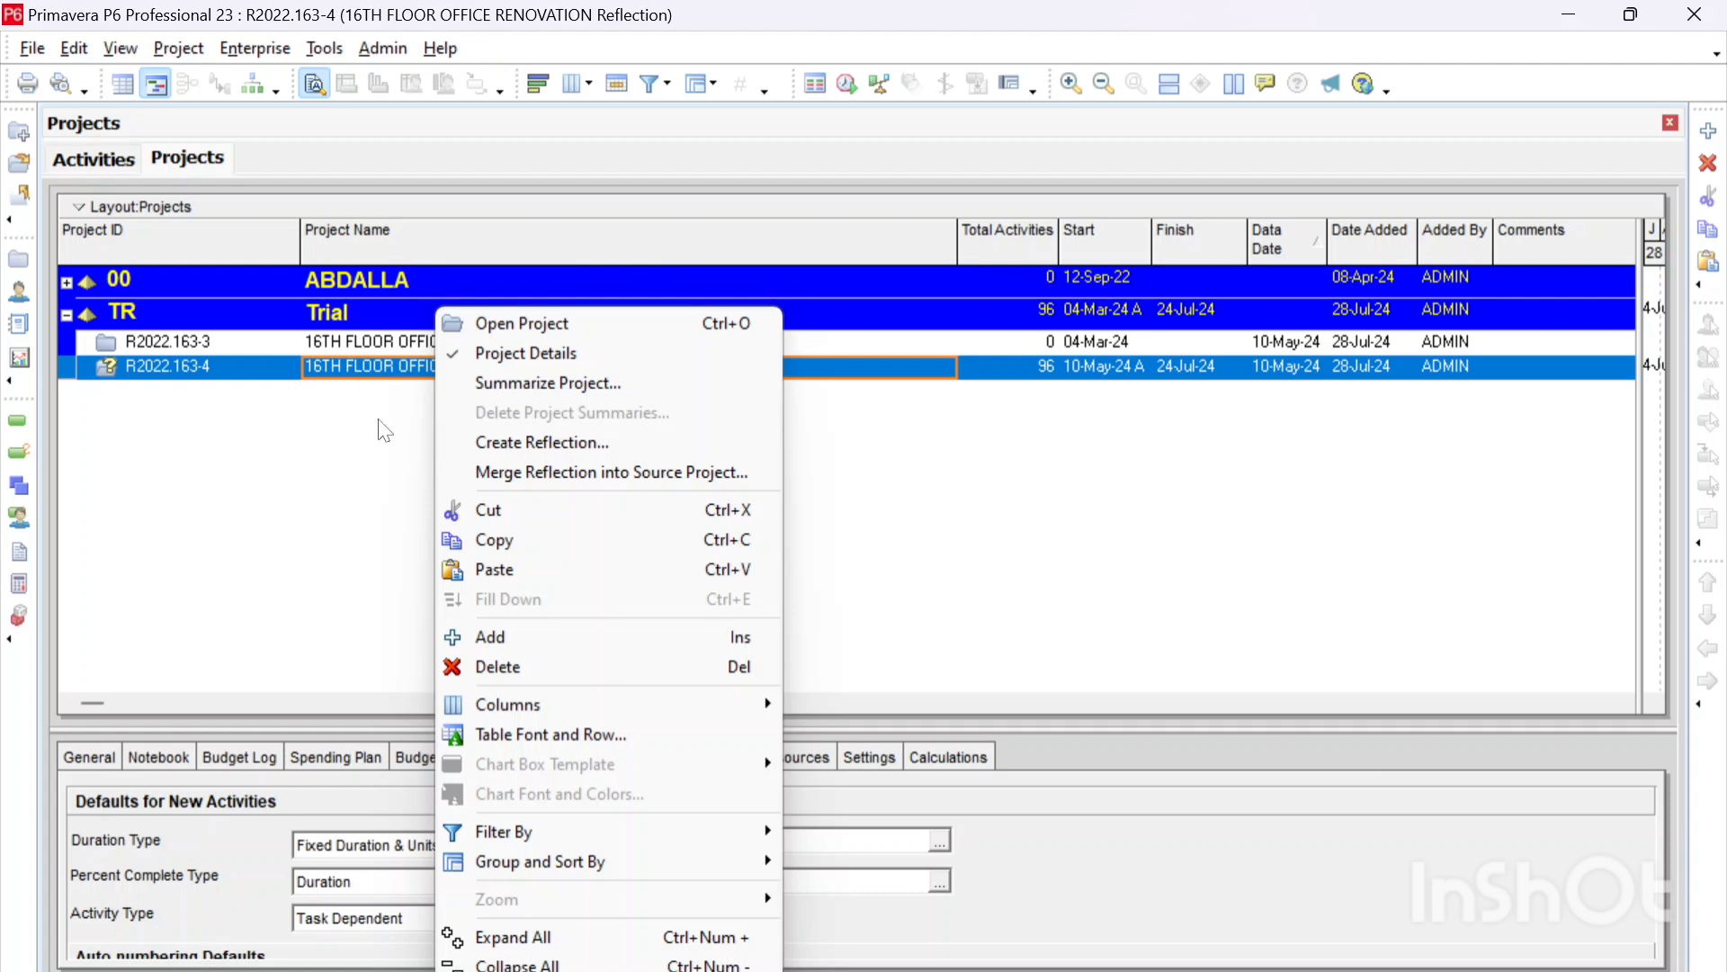
pyautogui.click(515, 483)
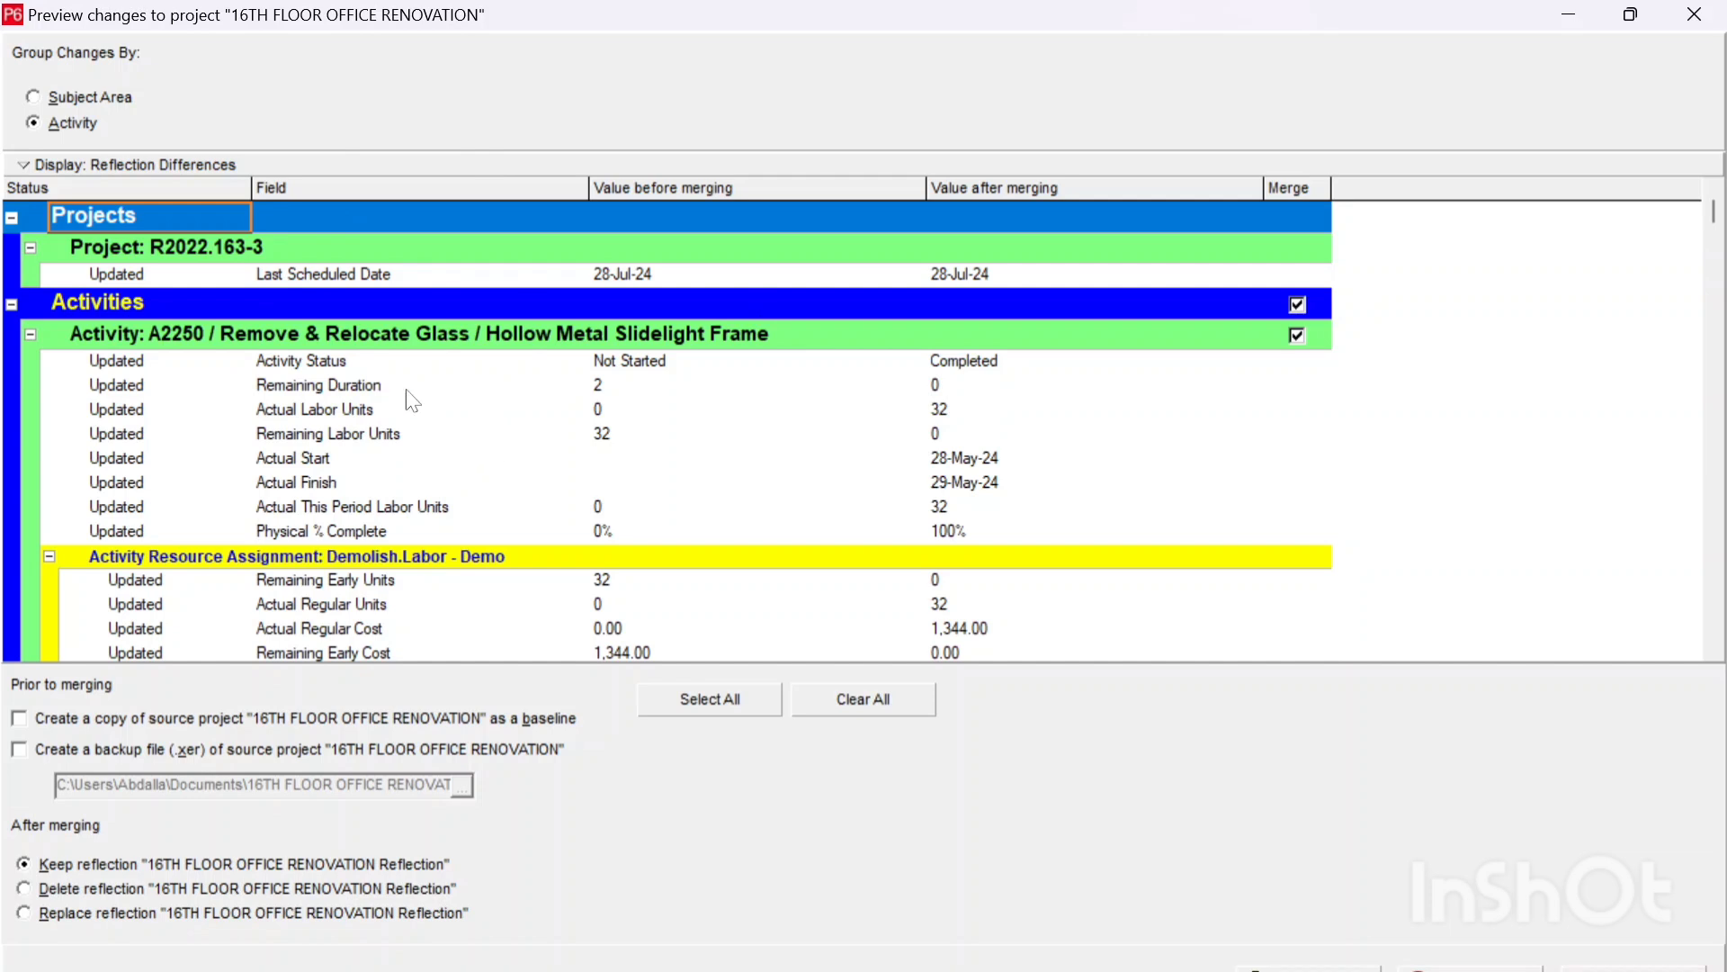
# Step: Collapse all previewed changes and expand only the Activities group to review which activities were changed
pyautogui.rightClick(1017, 436)
pyautogui.click(1121, 658)
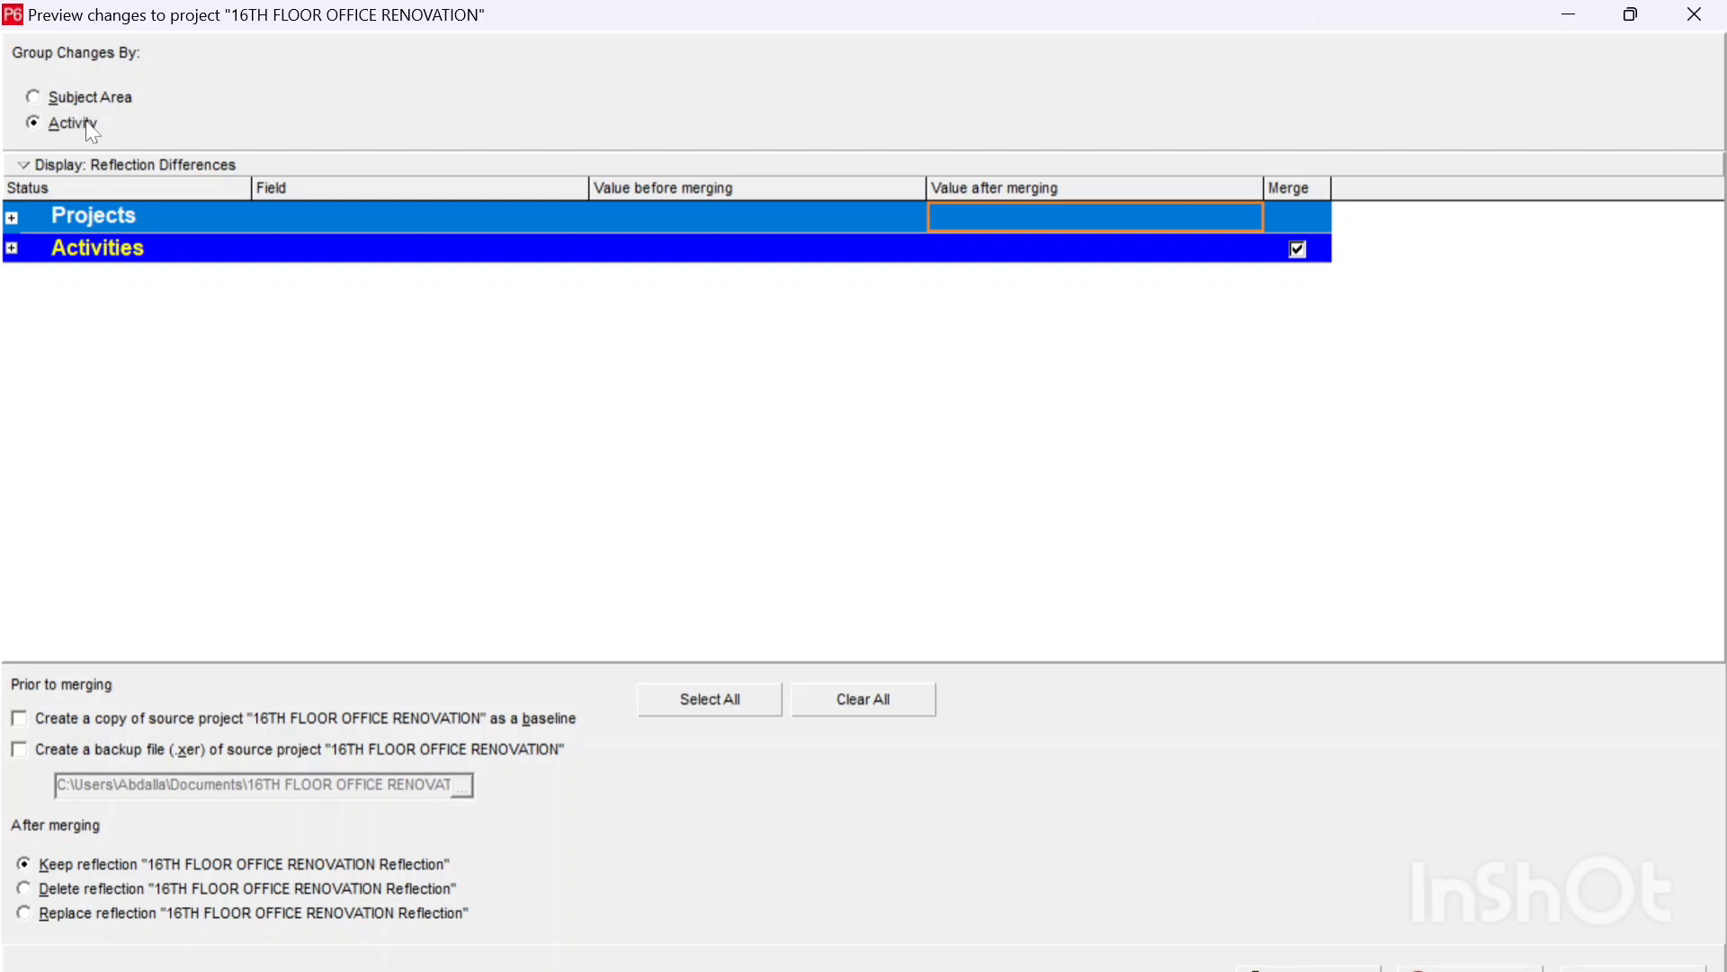
pyautogui.click(103, 253)
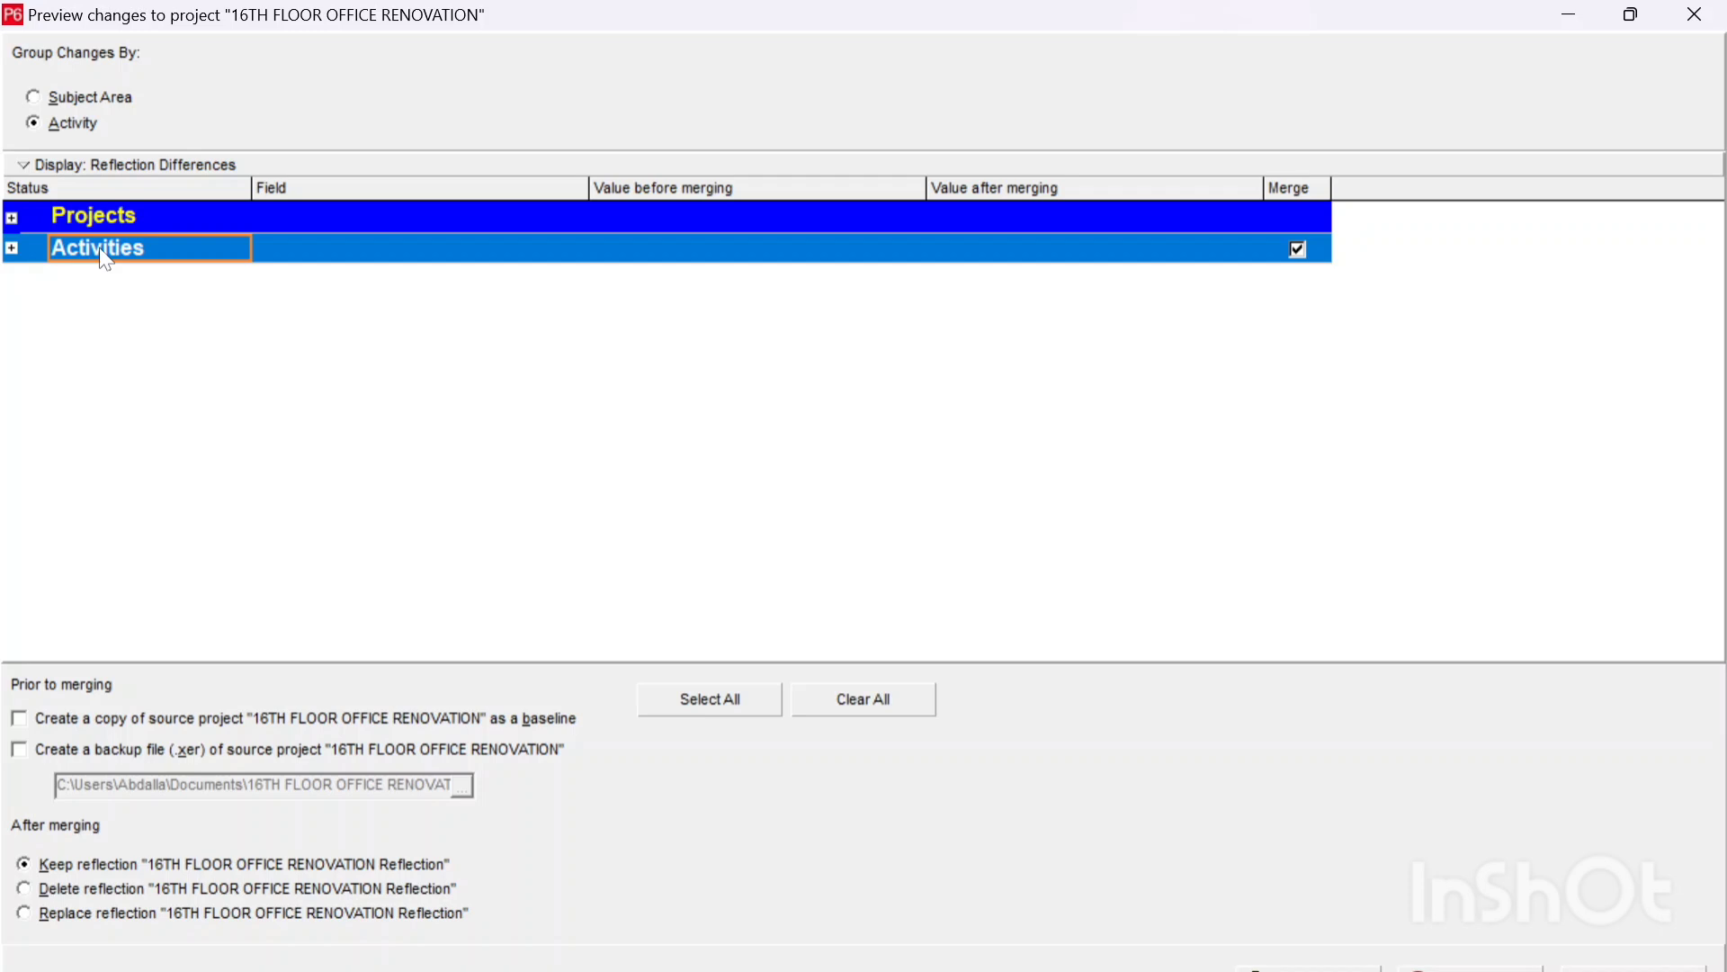
pyautogui.doubleClick(105, 258)
pyautogui.press('Down')
pyautogui.press('Down')
pyautogui.press('Down')
pyautogui.press('Down')
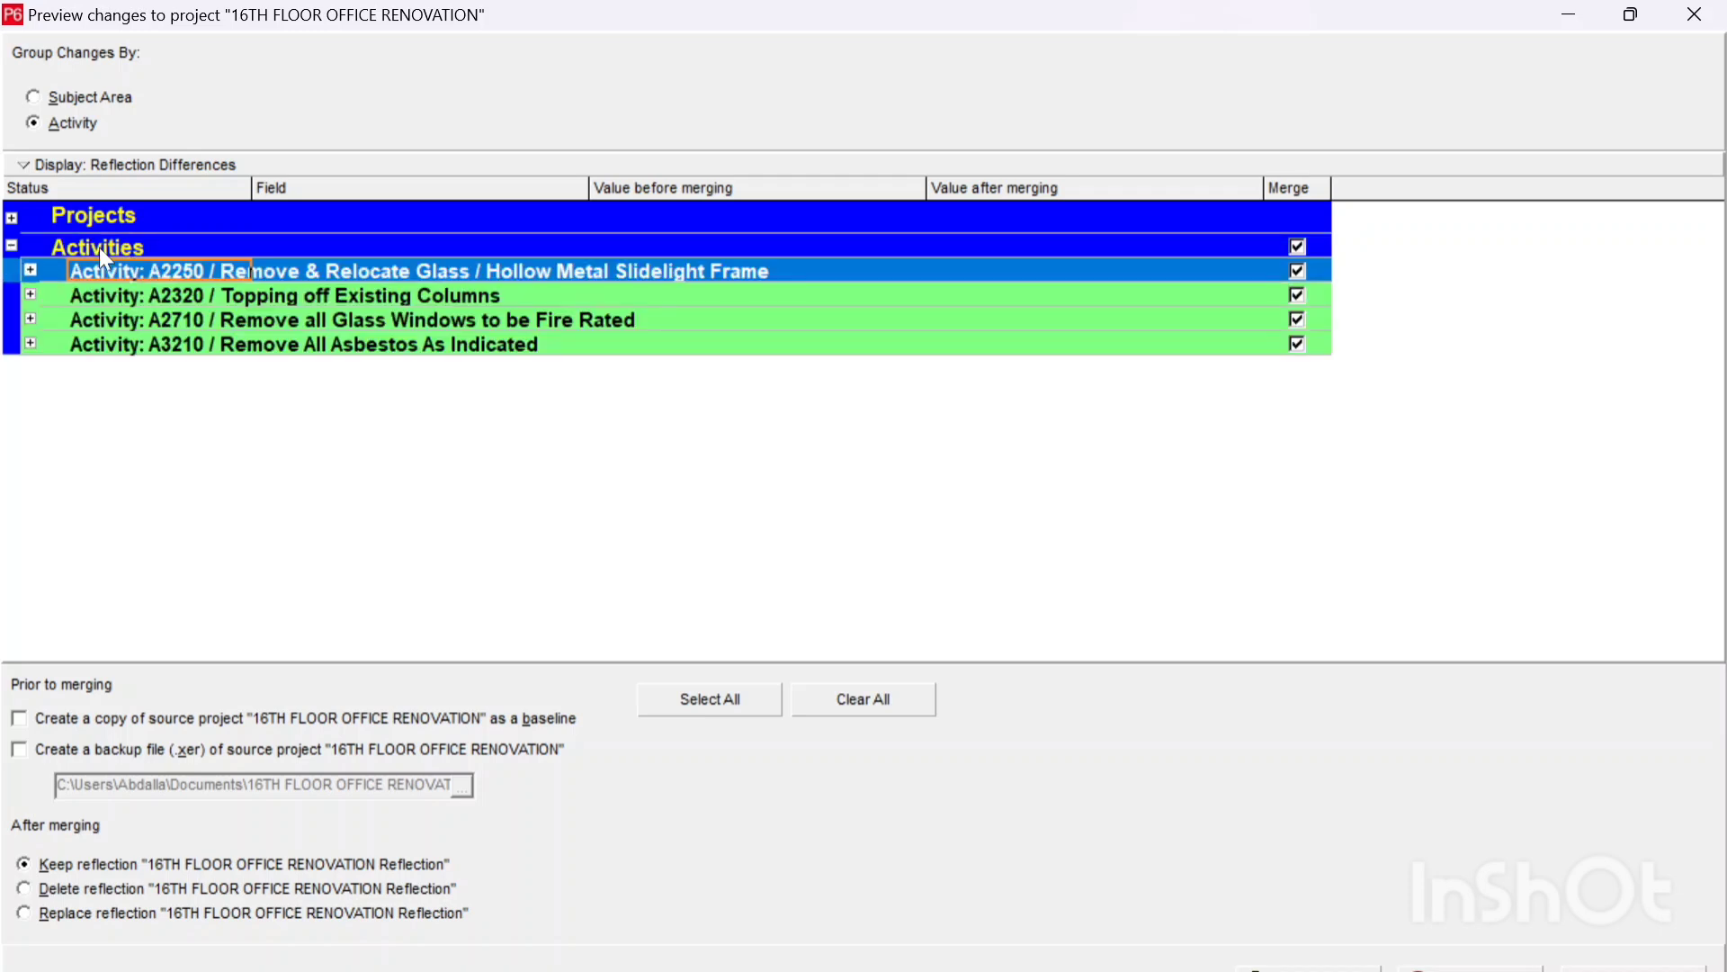
pyautogui.press('Up')
pyautogui.press('Up')
pyautogui.press('Up')
pyautogui.press('Up')
pyautogui.press('Down')
pyautogui.press('Down')
pyautogui.press('Down')
pyautogui.press('Down')
pyautogui.press('Up')
pyautogui.press('Up')
pyautogui.press('Up')
# Step: Expand activity A2250 and compare its field values before and after merging
pyautogui.press('Right')
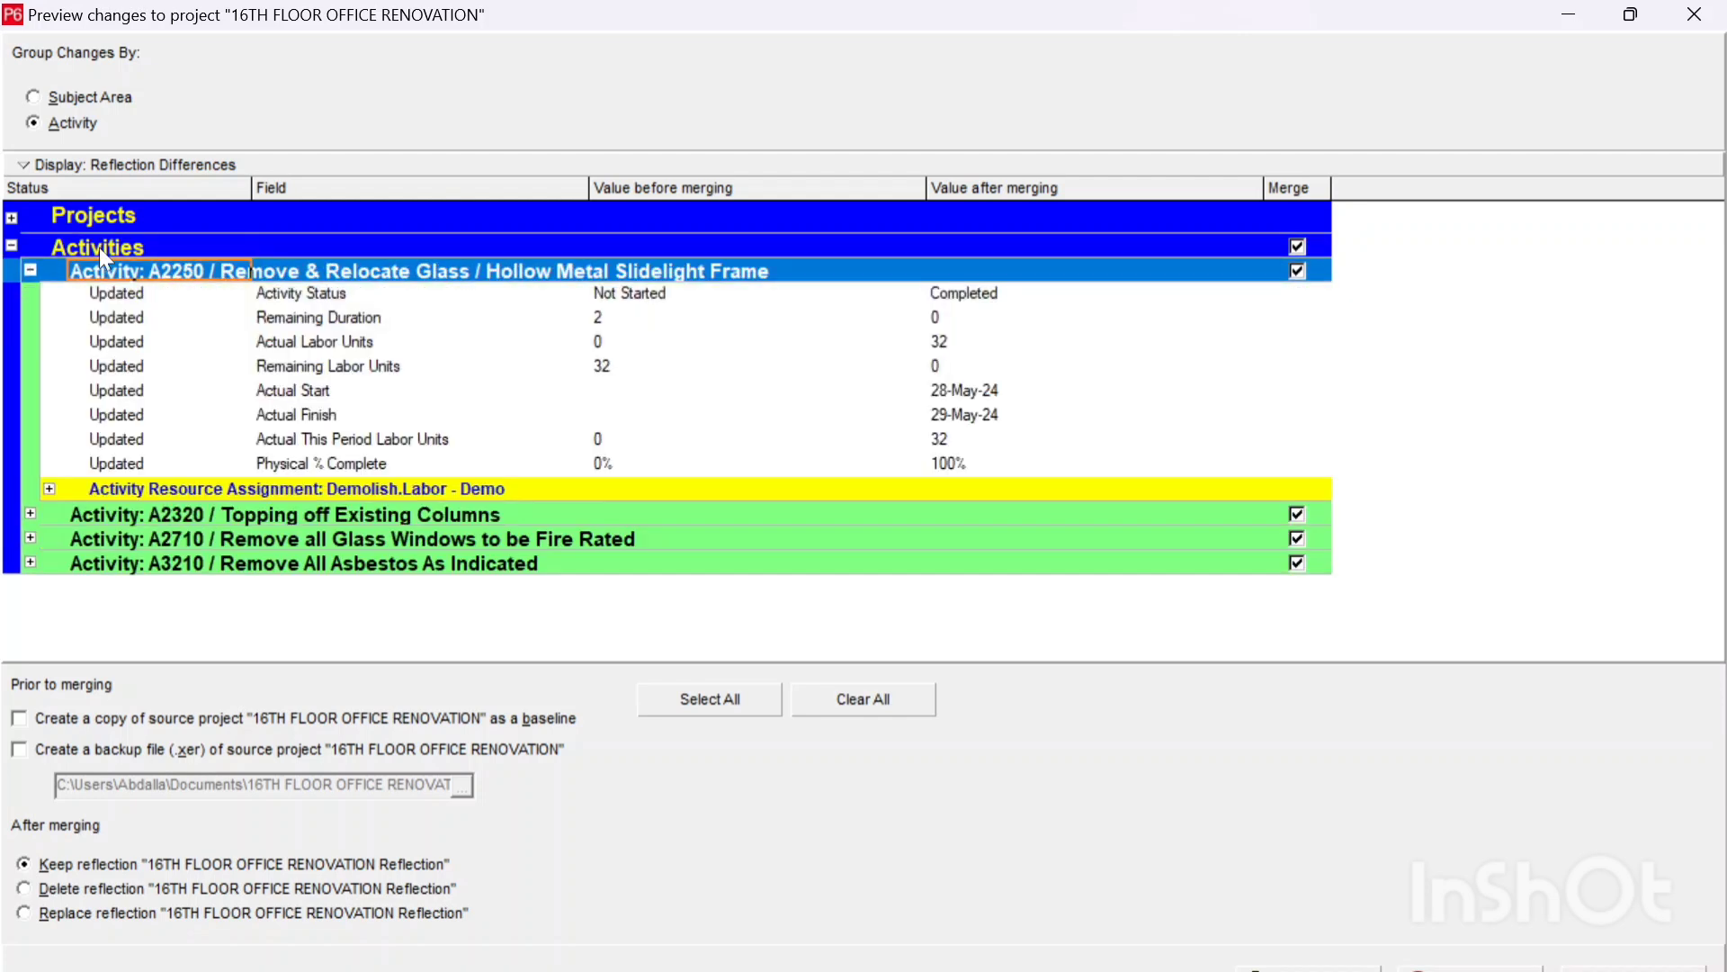
pyautogui.press('Down')
pyautogui.press('Down')
pyautogui.press('Down')
pyautogui.press('Down')
pyautogui.press('Up')
pyautogui.press('Up')
pyautogui.press('Up')
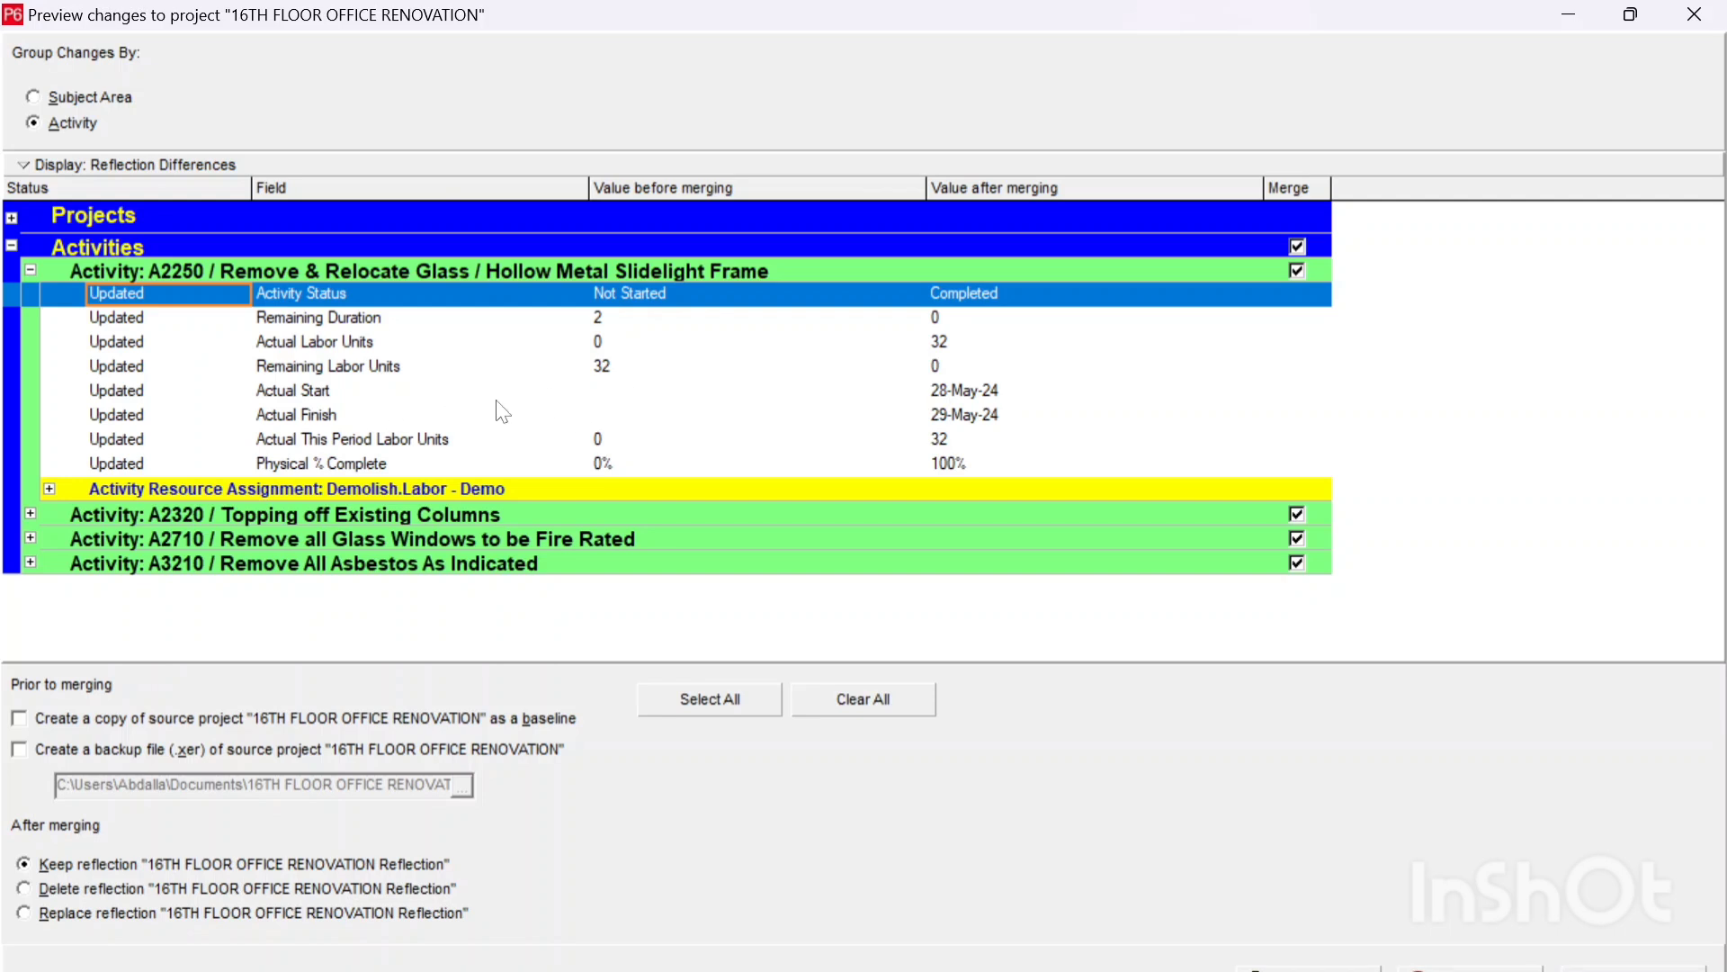
pyautogui.click(947, 439)
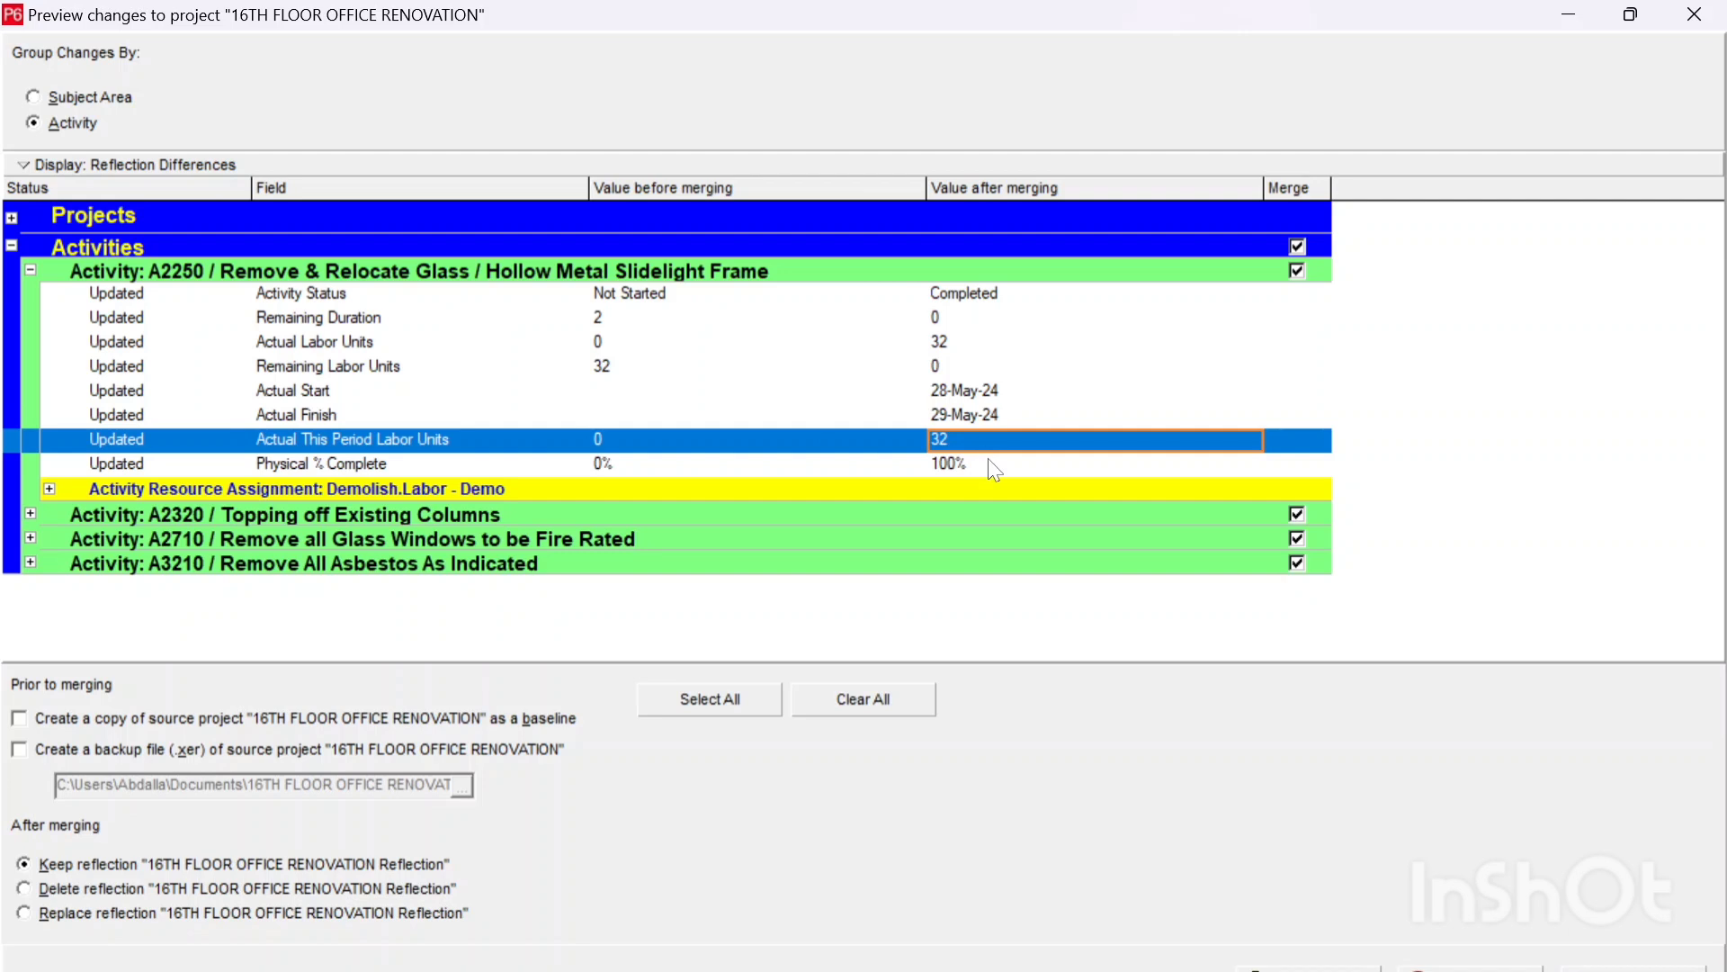
# Step: Clear the merge selection for all activities and include only A2250, A2320 and A2710 in the merge
pyautogui.click(1302, 244)
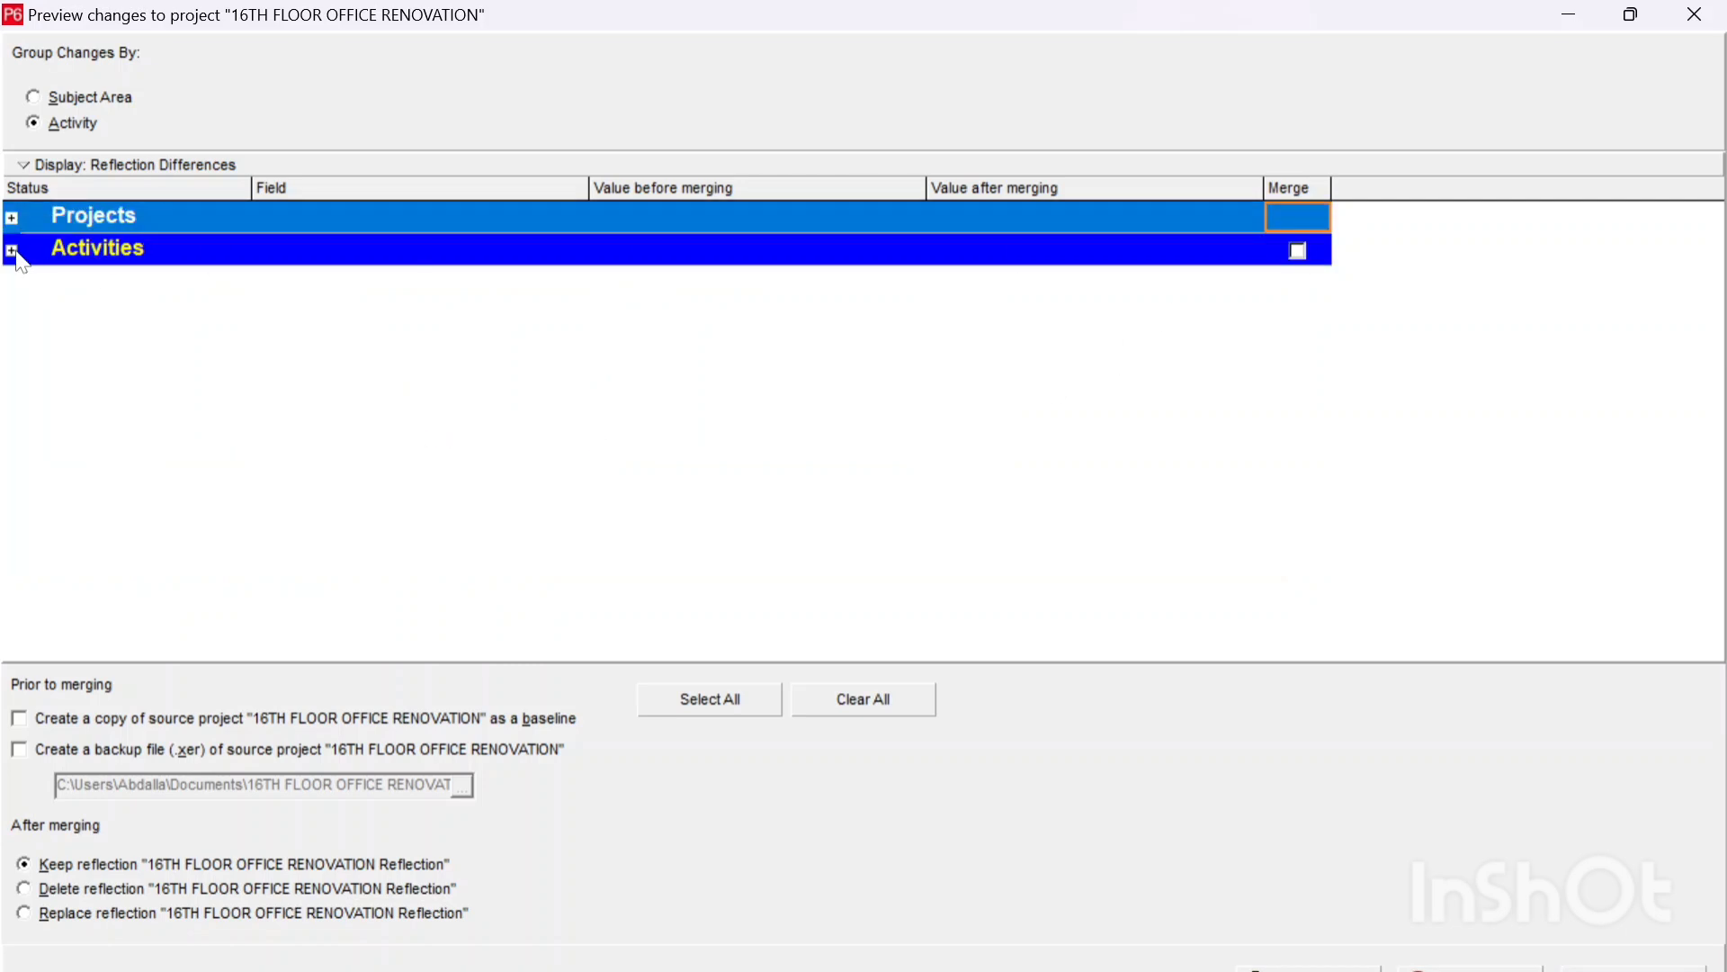
pyautogui.click(12, 251)
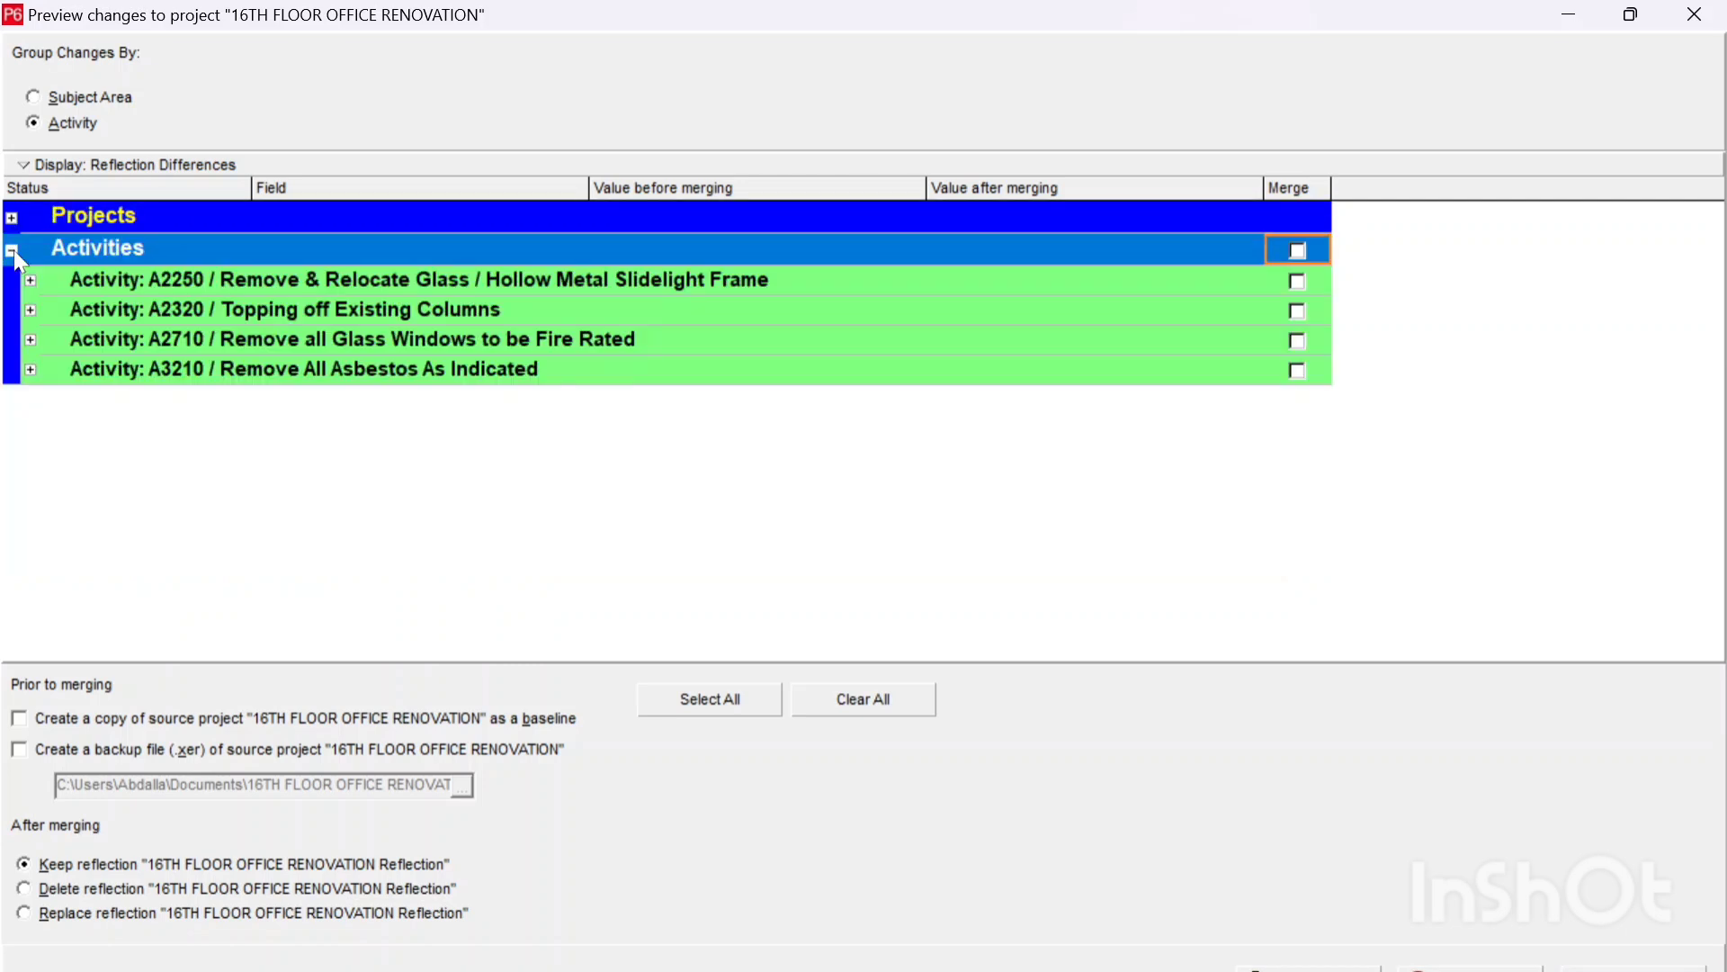
pyautogui.click(356, 284)
pyautogui.click(1299, 283)
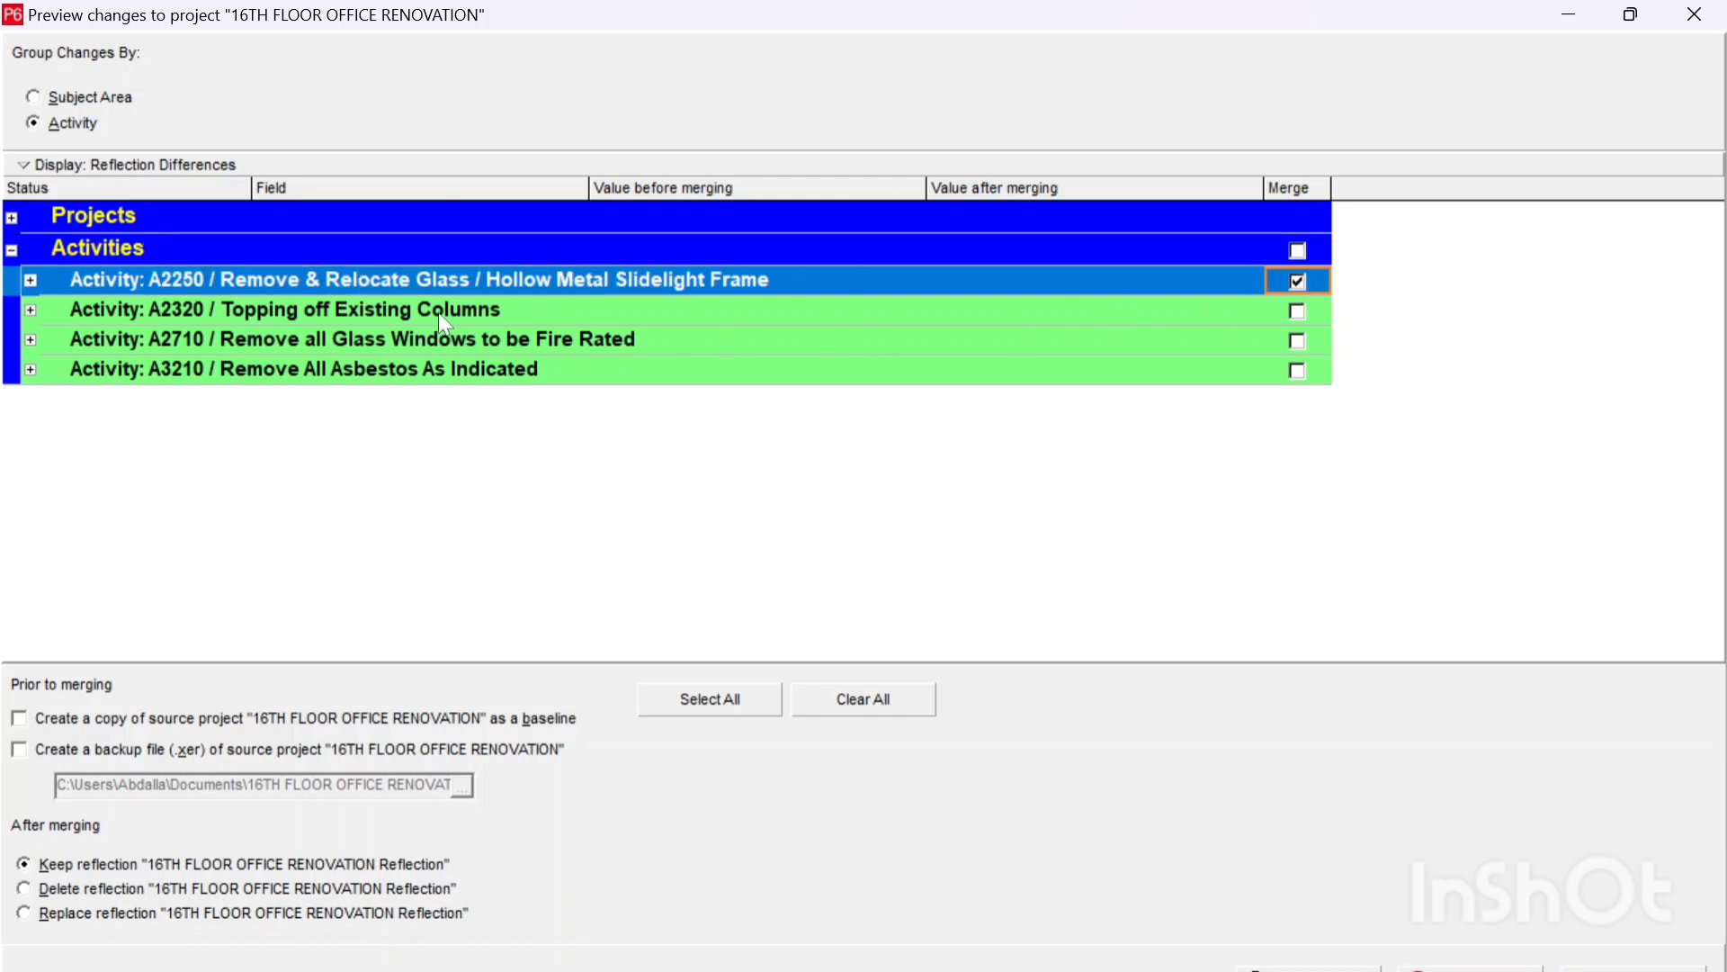
pyautogui.click(1300, 312)
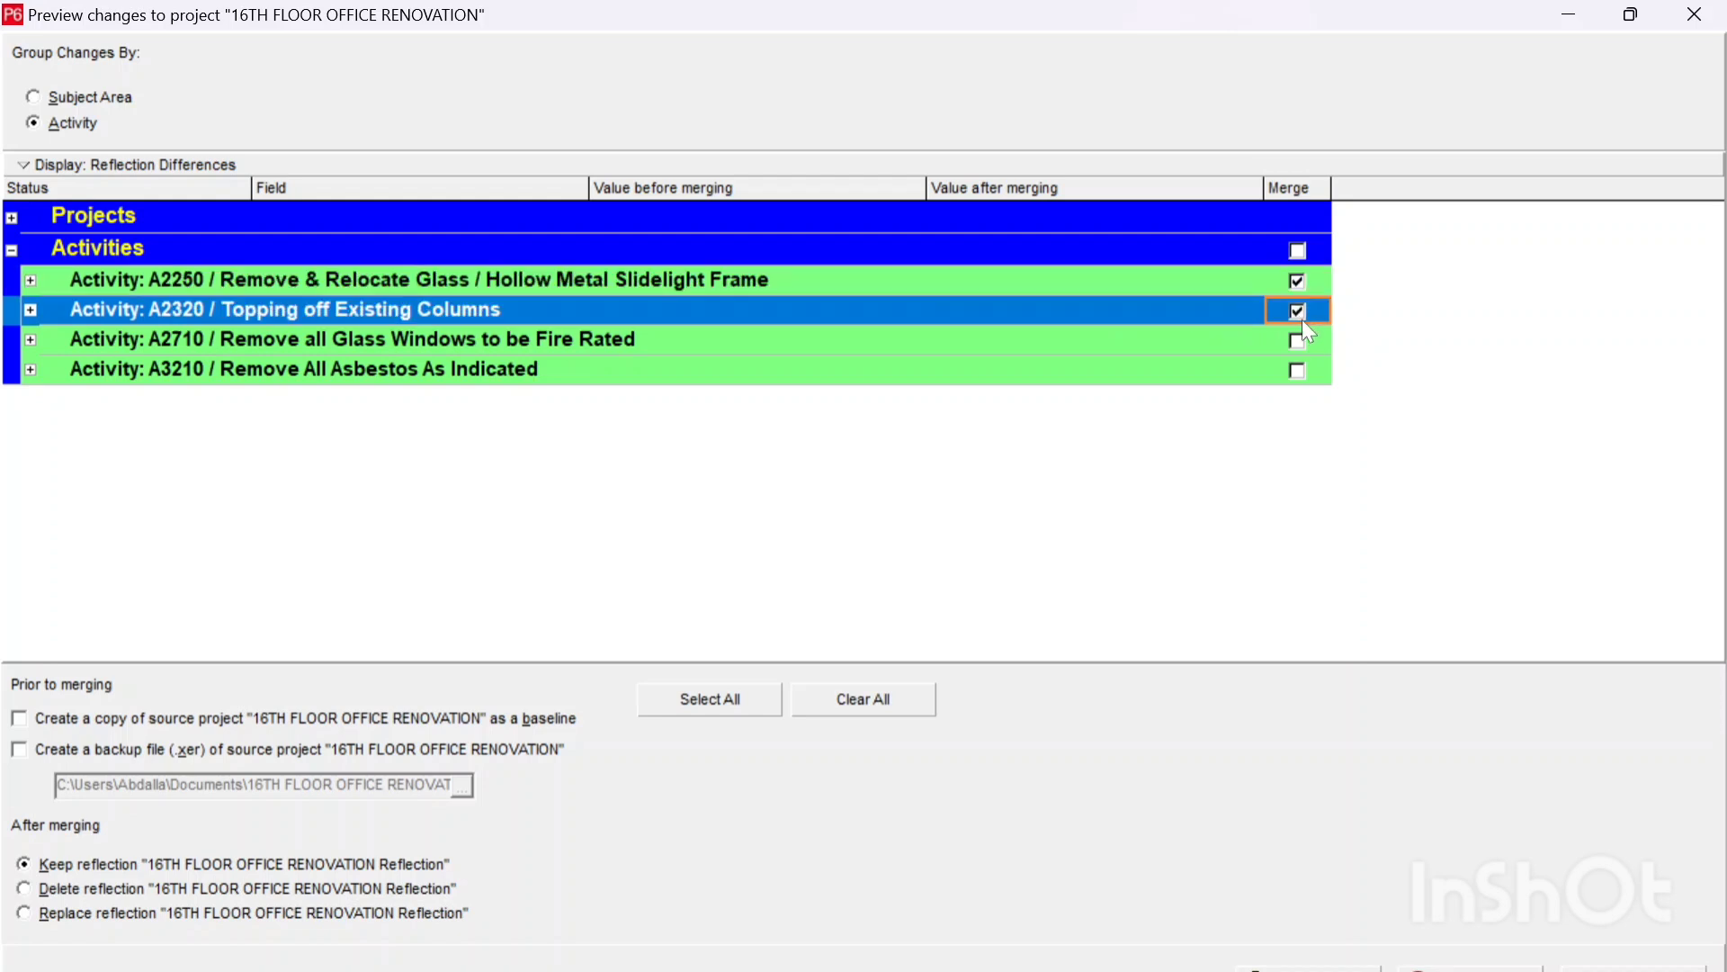
pyautogui.click(1303, 348)
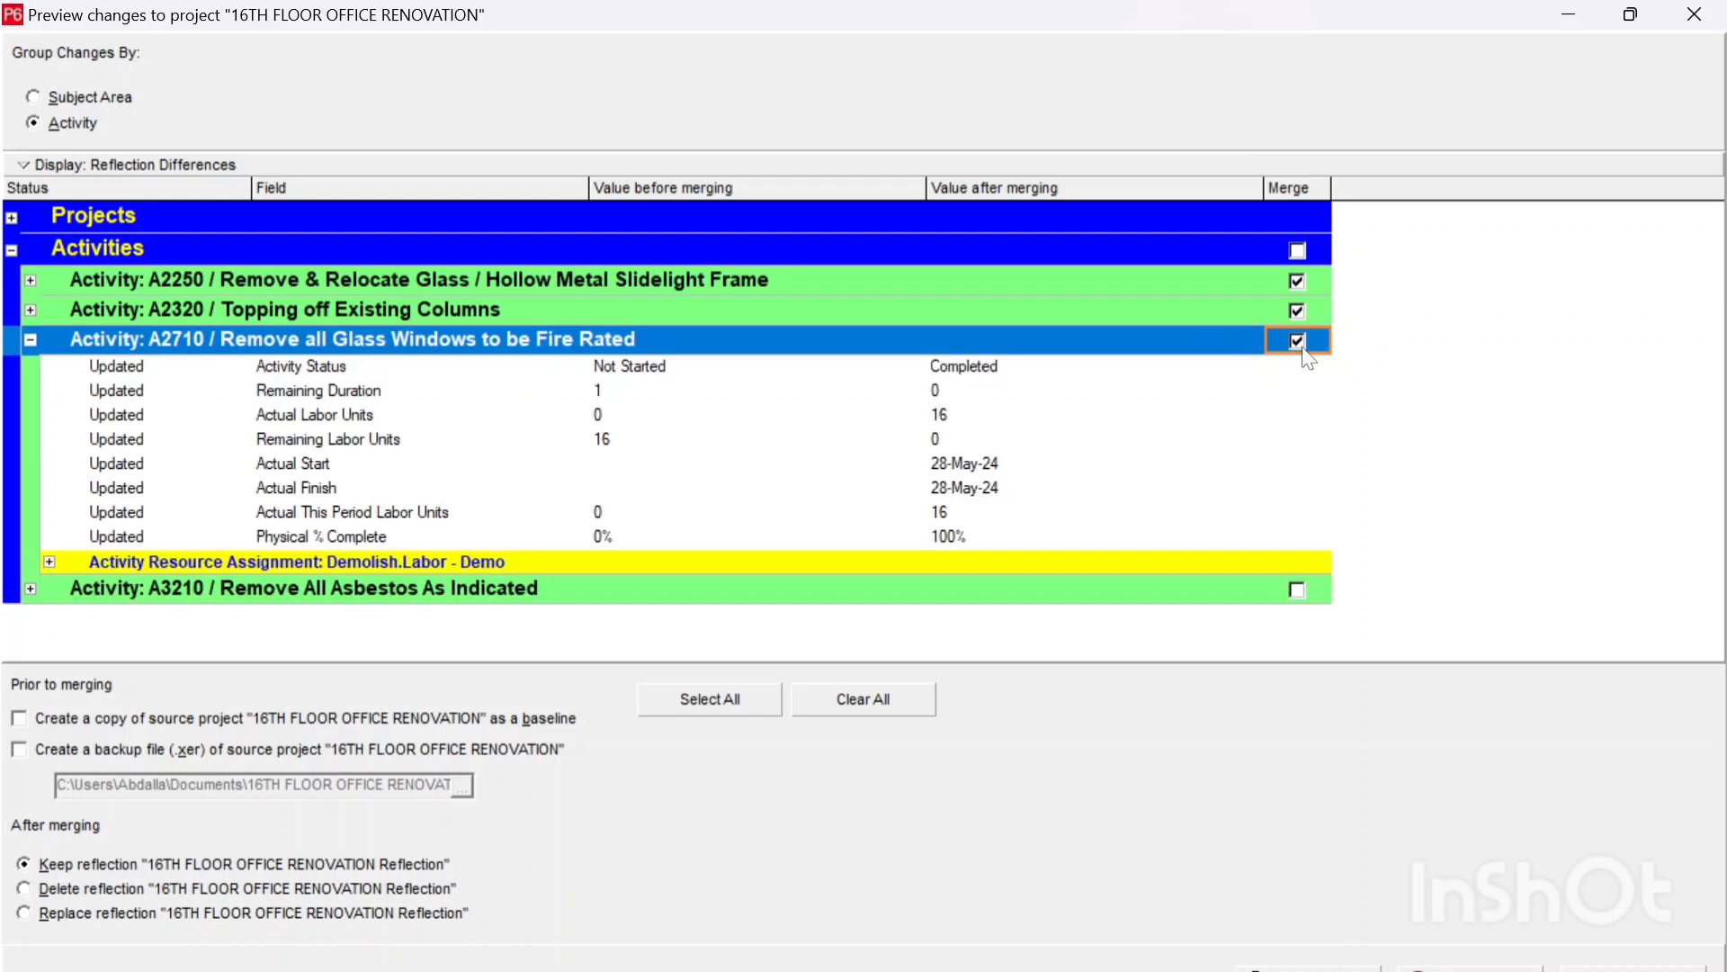
# Step: Review the changes of the excluded activity A3210 and merge the selected changes into the source project, keeping the reflection
pyautogui.click(259, 589)
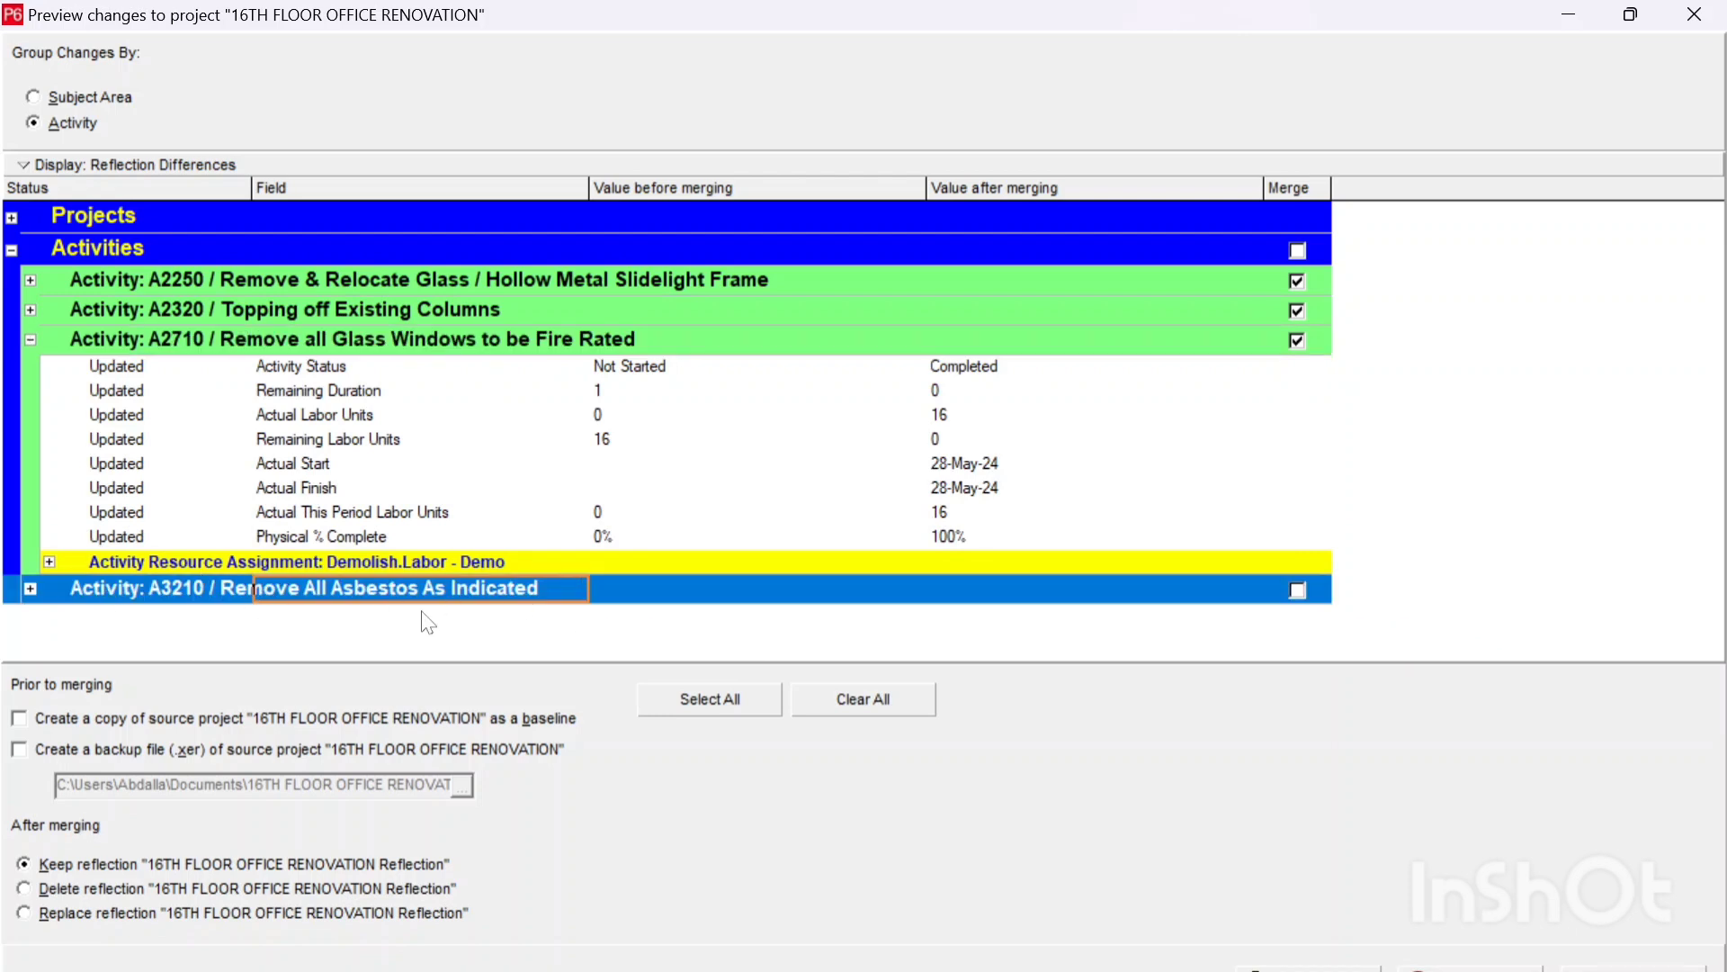
pyautogui.click(32, 589)
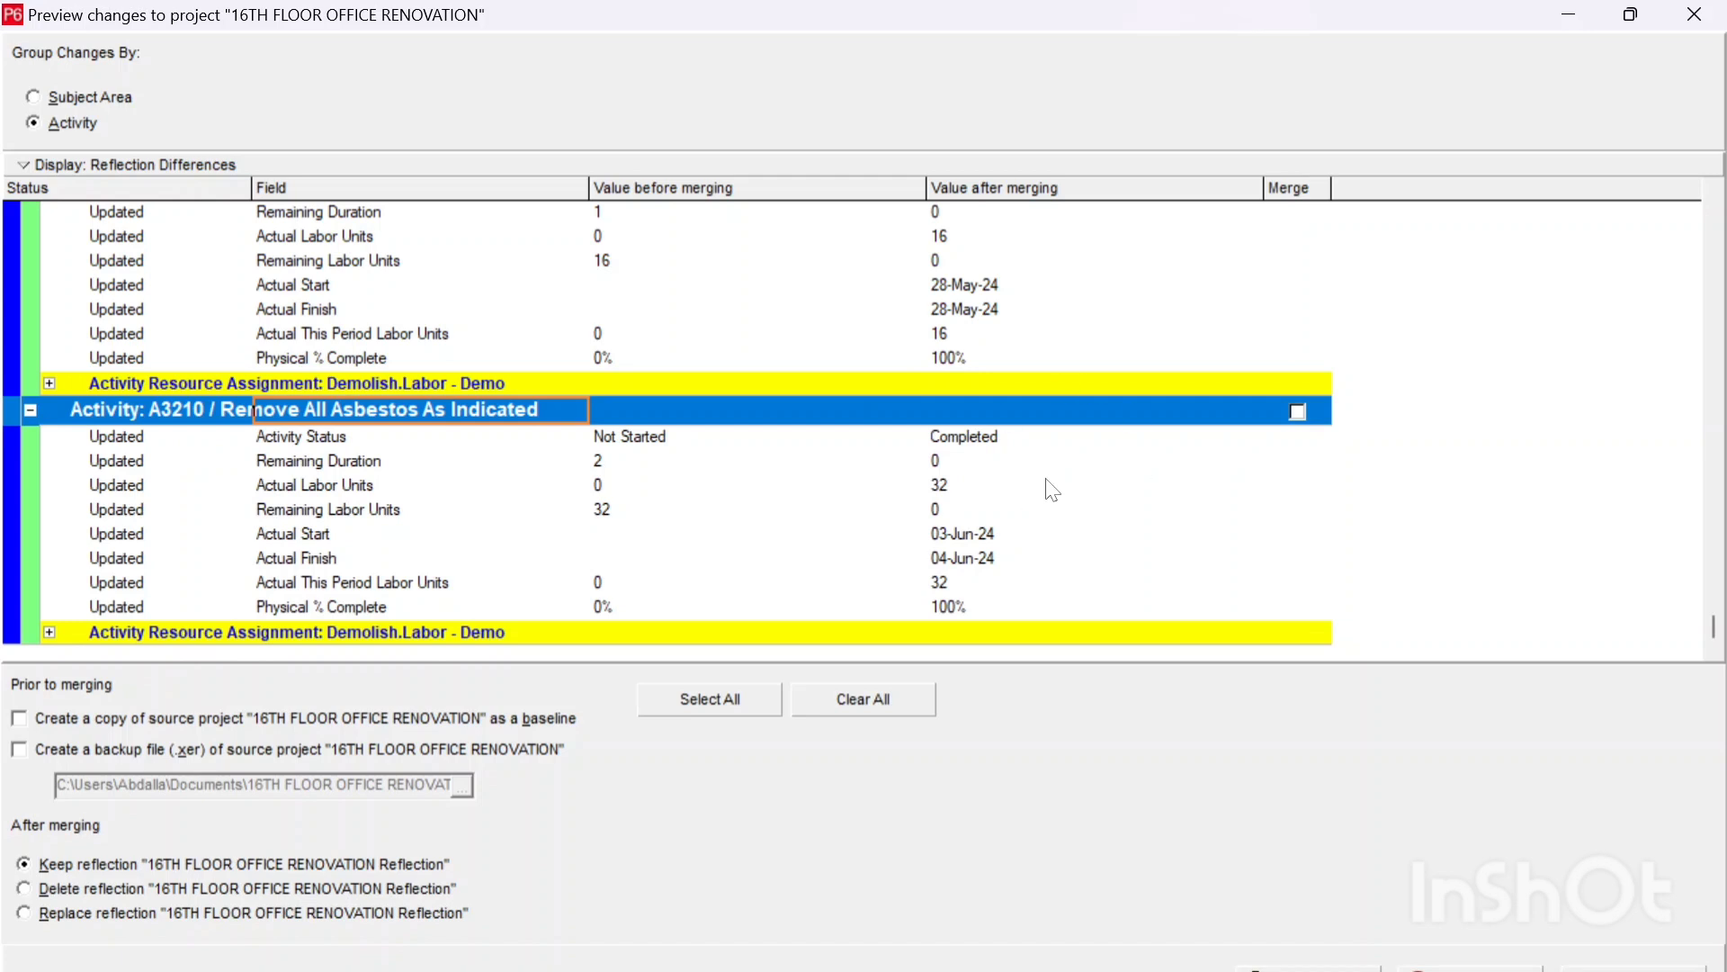
pyautogui.scroll(3, 1062, 432)
pyautogui.scroll(-3, 1098, 418)
pyautogui.scroll(2, 1095, 419)
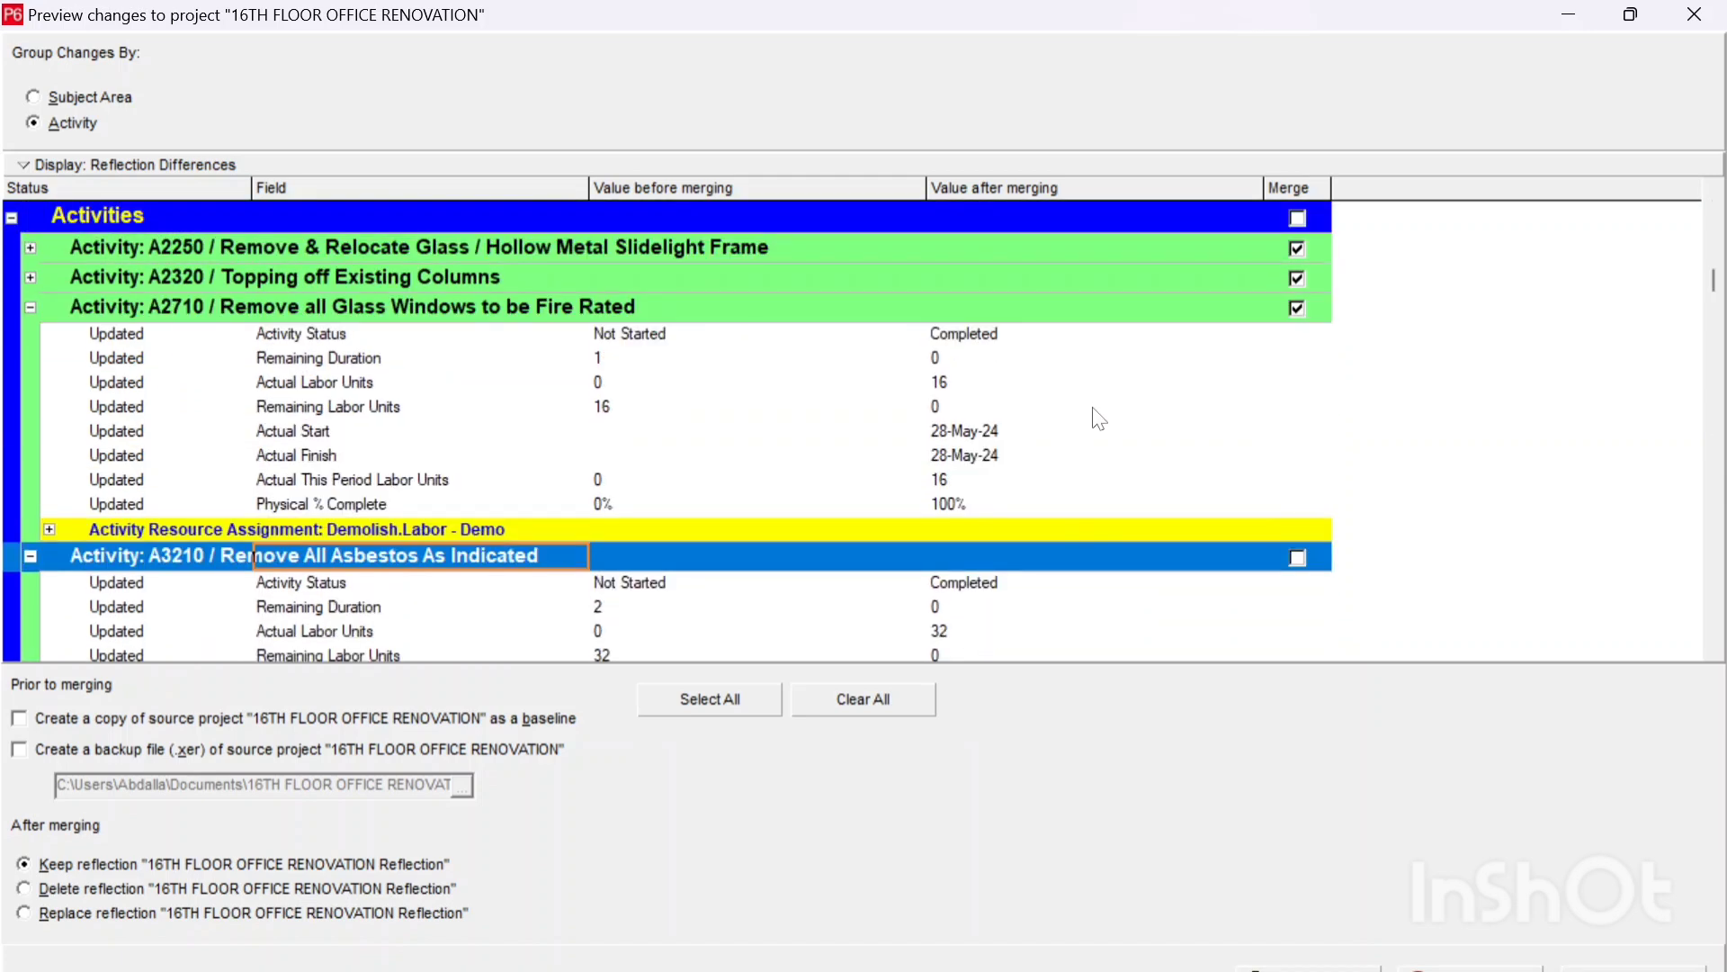
pyautogui.scroll(-3, 1098, 419)
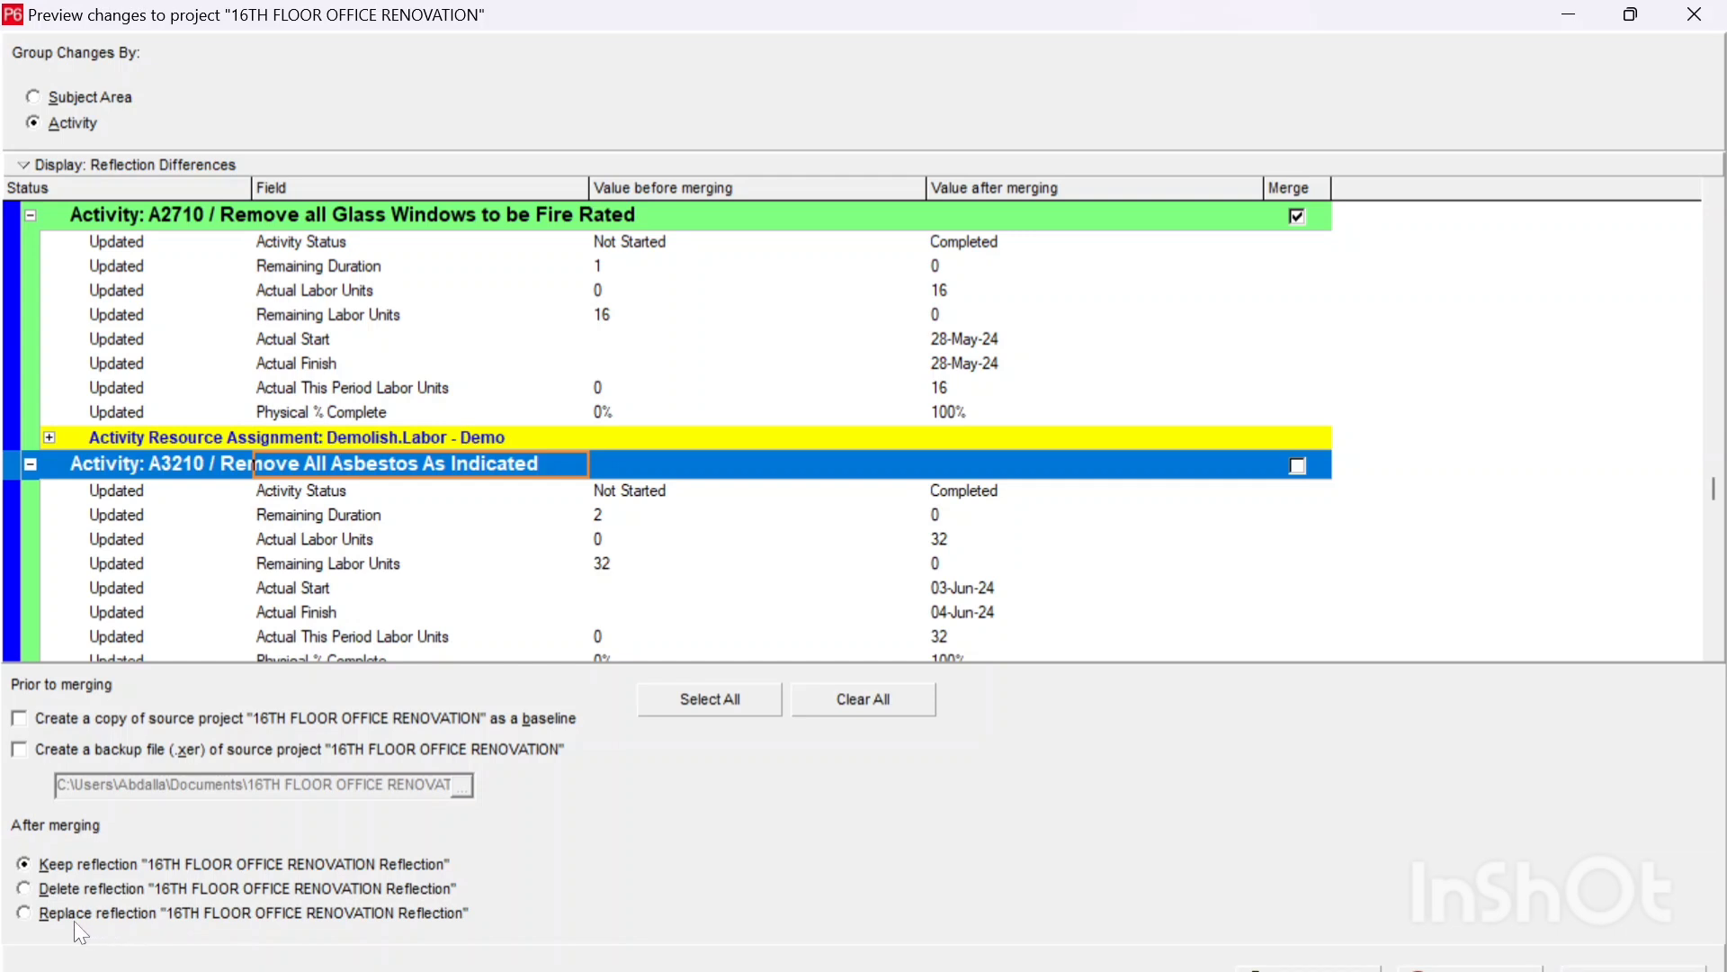
pyautogui.scroll(1, 1154, 524)
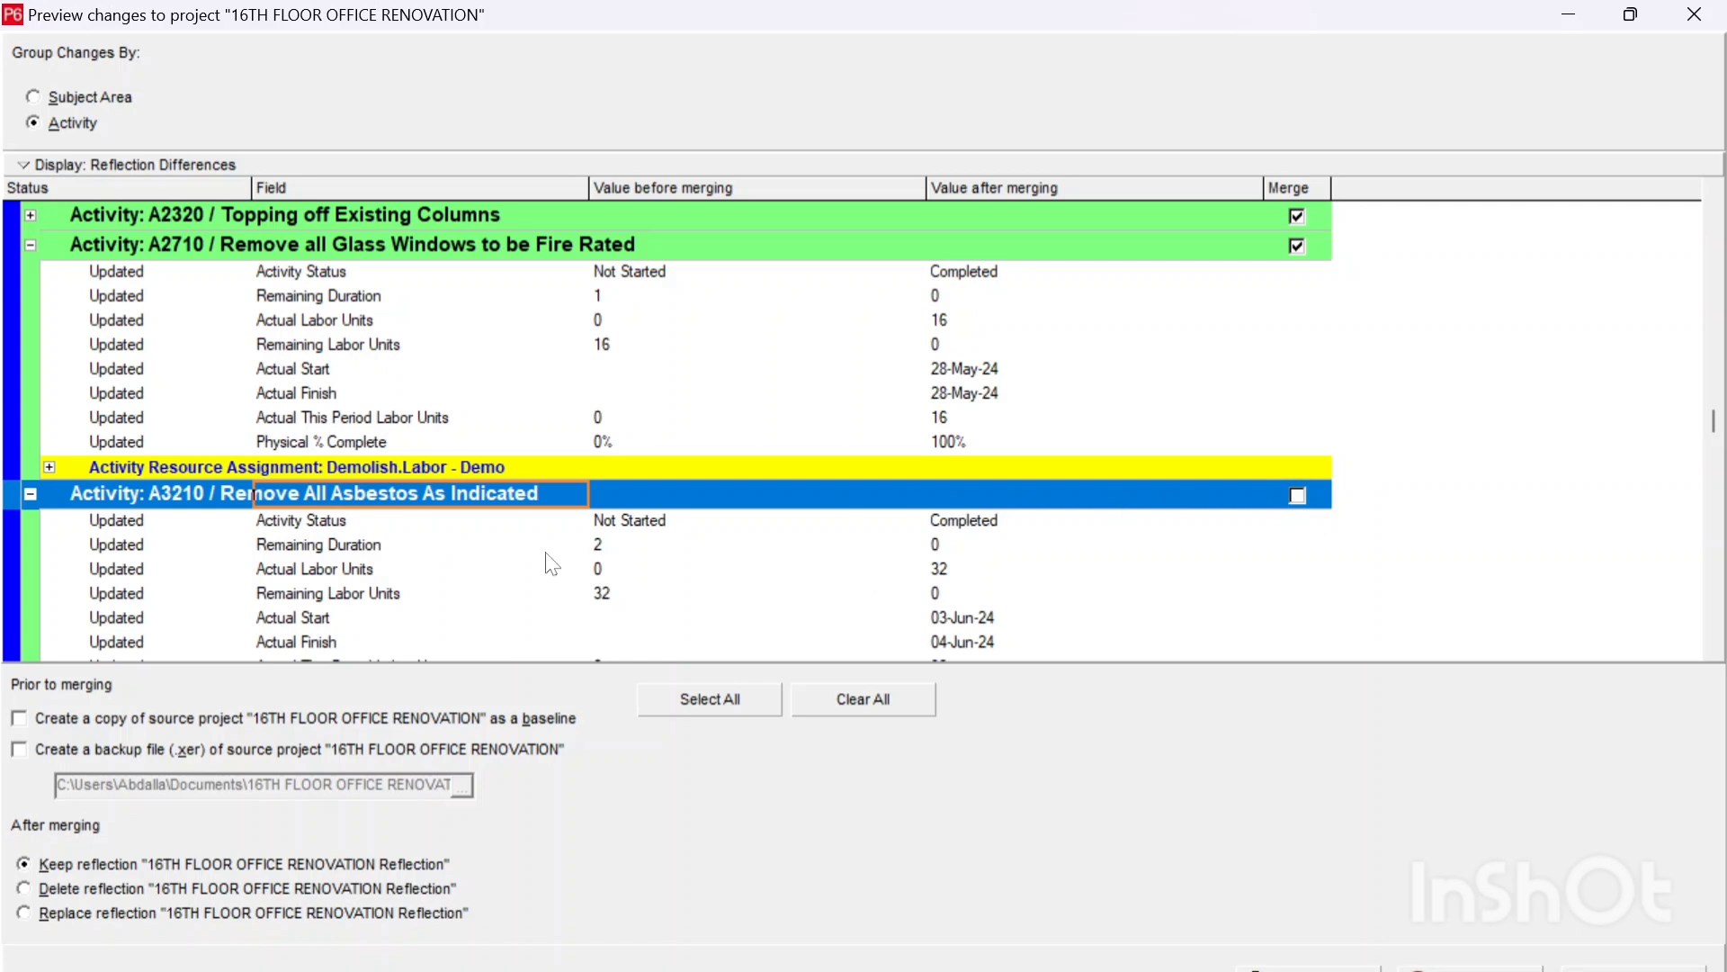
pyautogui.scroll(-2, 552, 564)
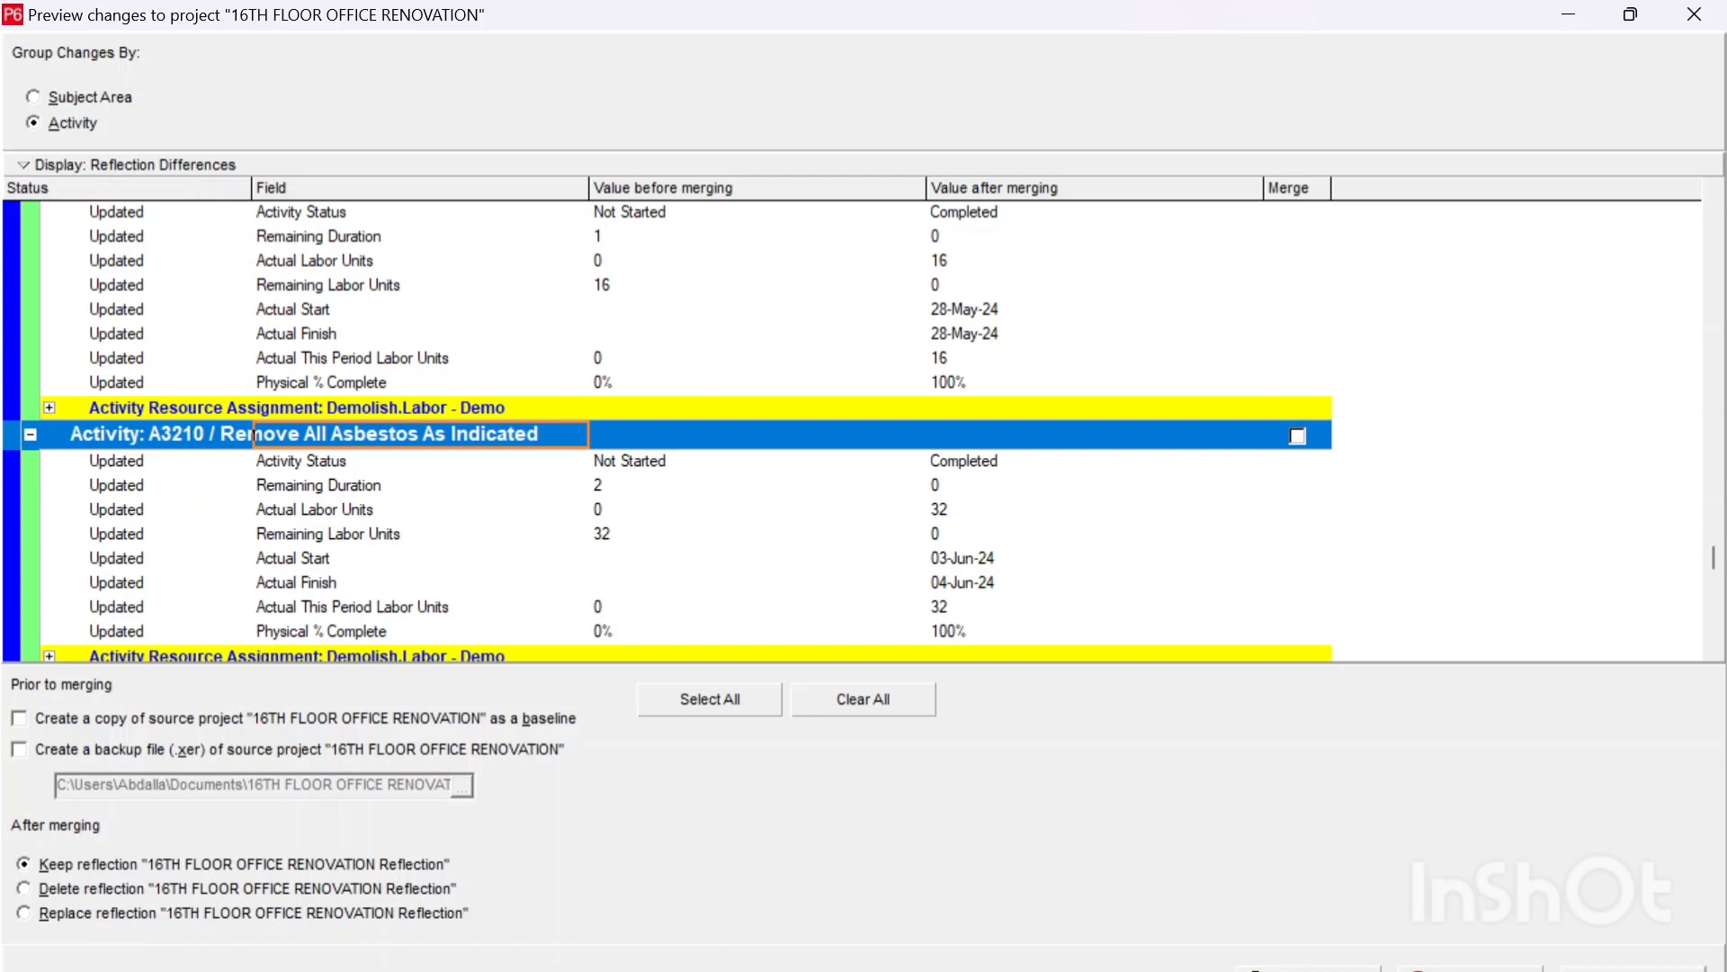
pyautogui.click(1634, 968)
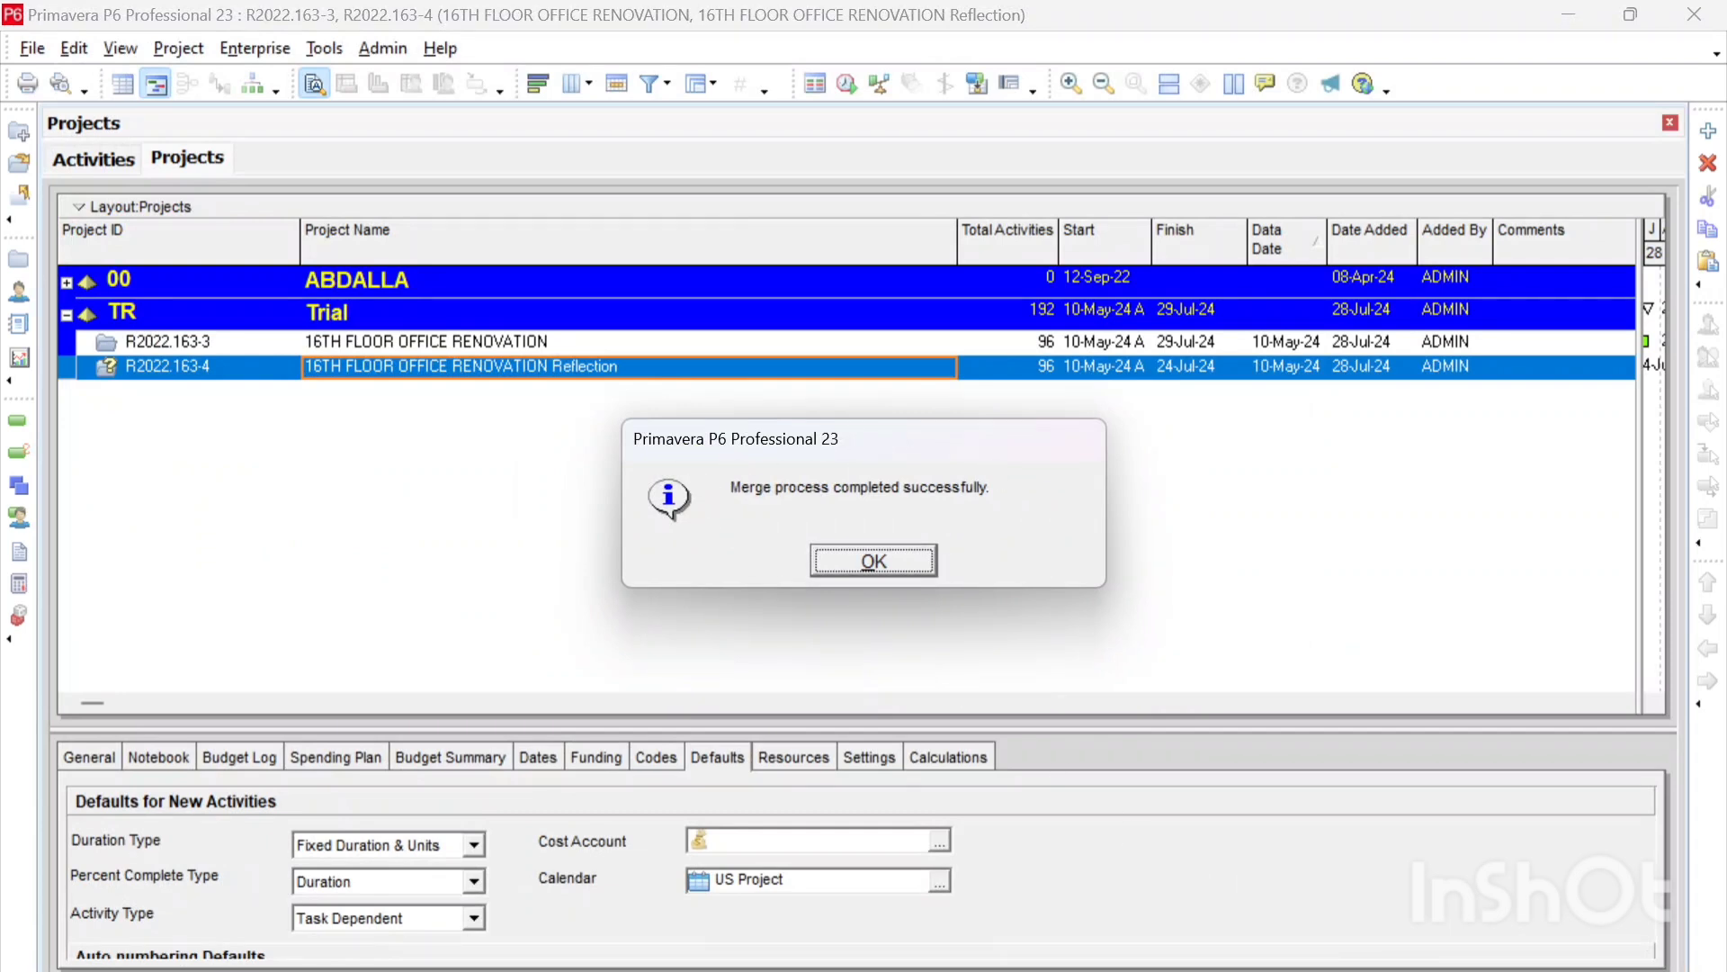
# Step: Acknowledge the completed merge and open only the source project R2022.163-3, 16TH FLOOR OFFICE RENOVATION
pyautogui.click(877, 563)
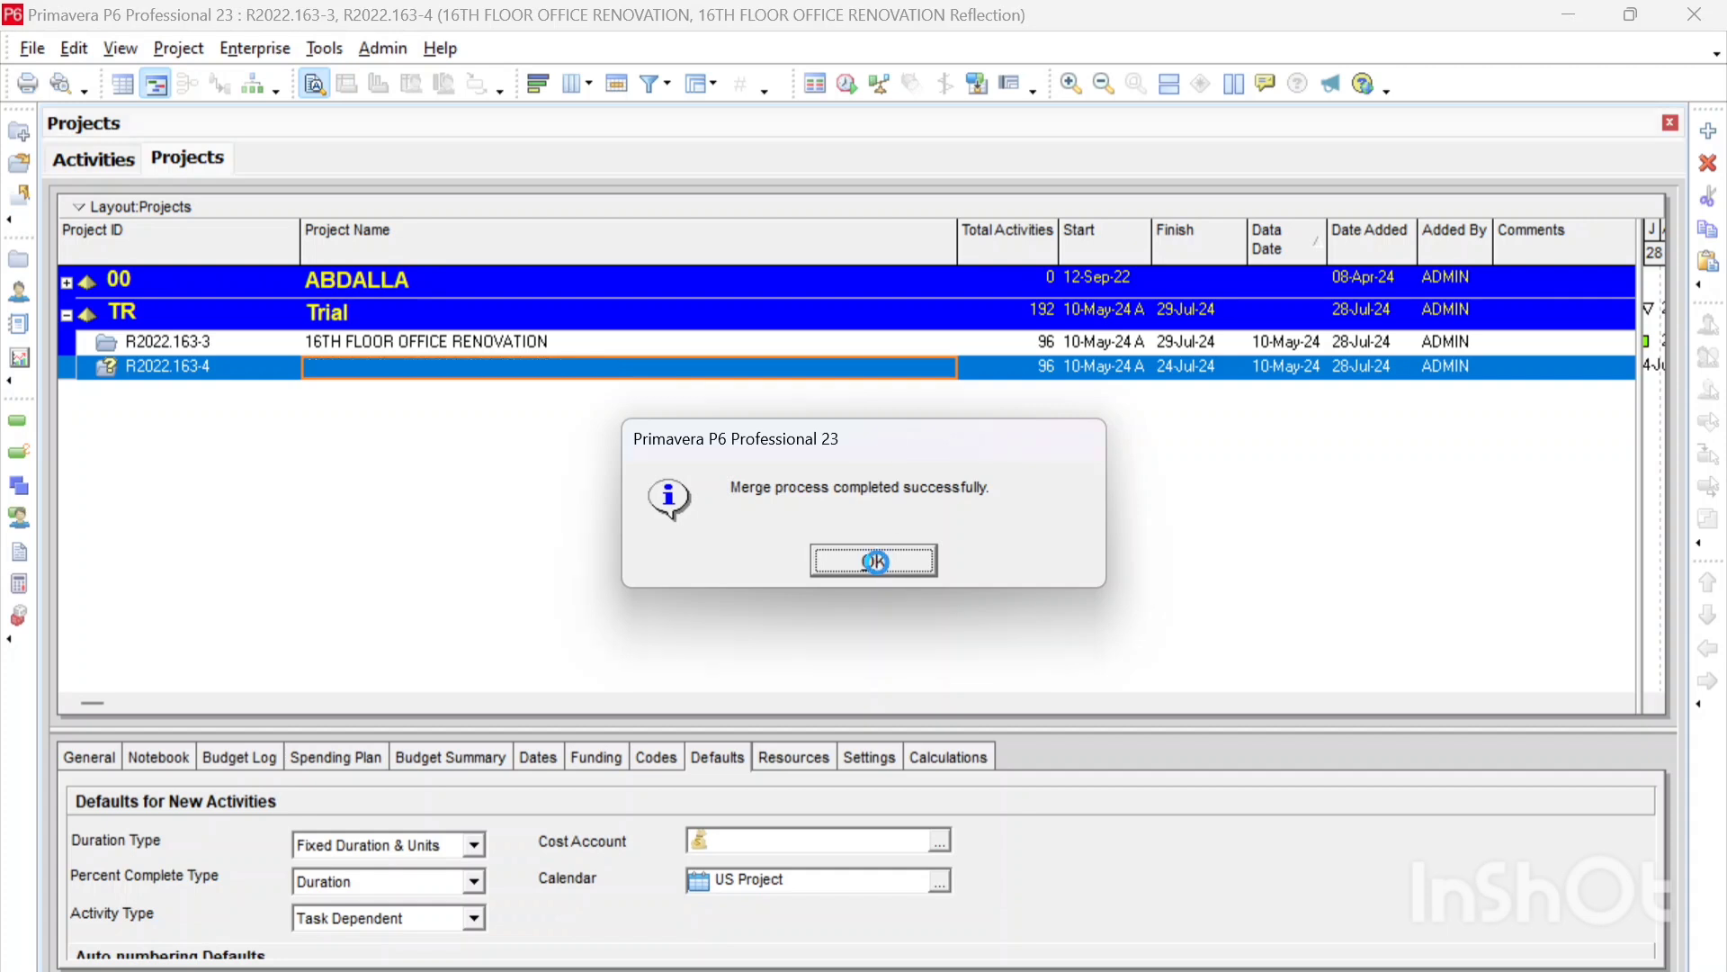
pyautogui.rightClick(459, 343)
pyautogui.click(477, 350)
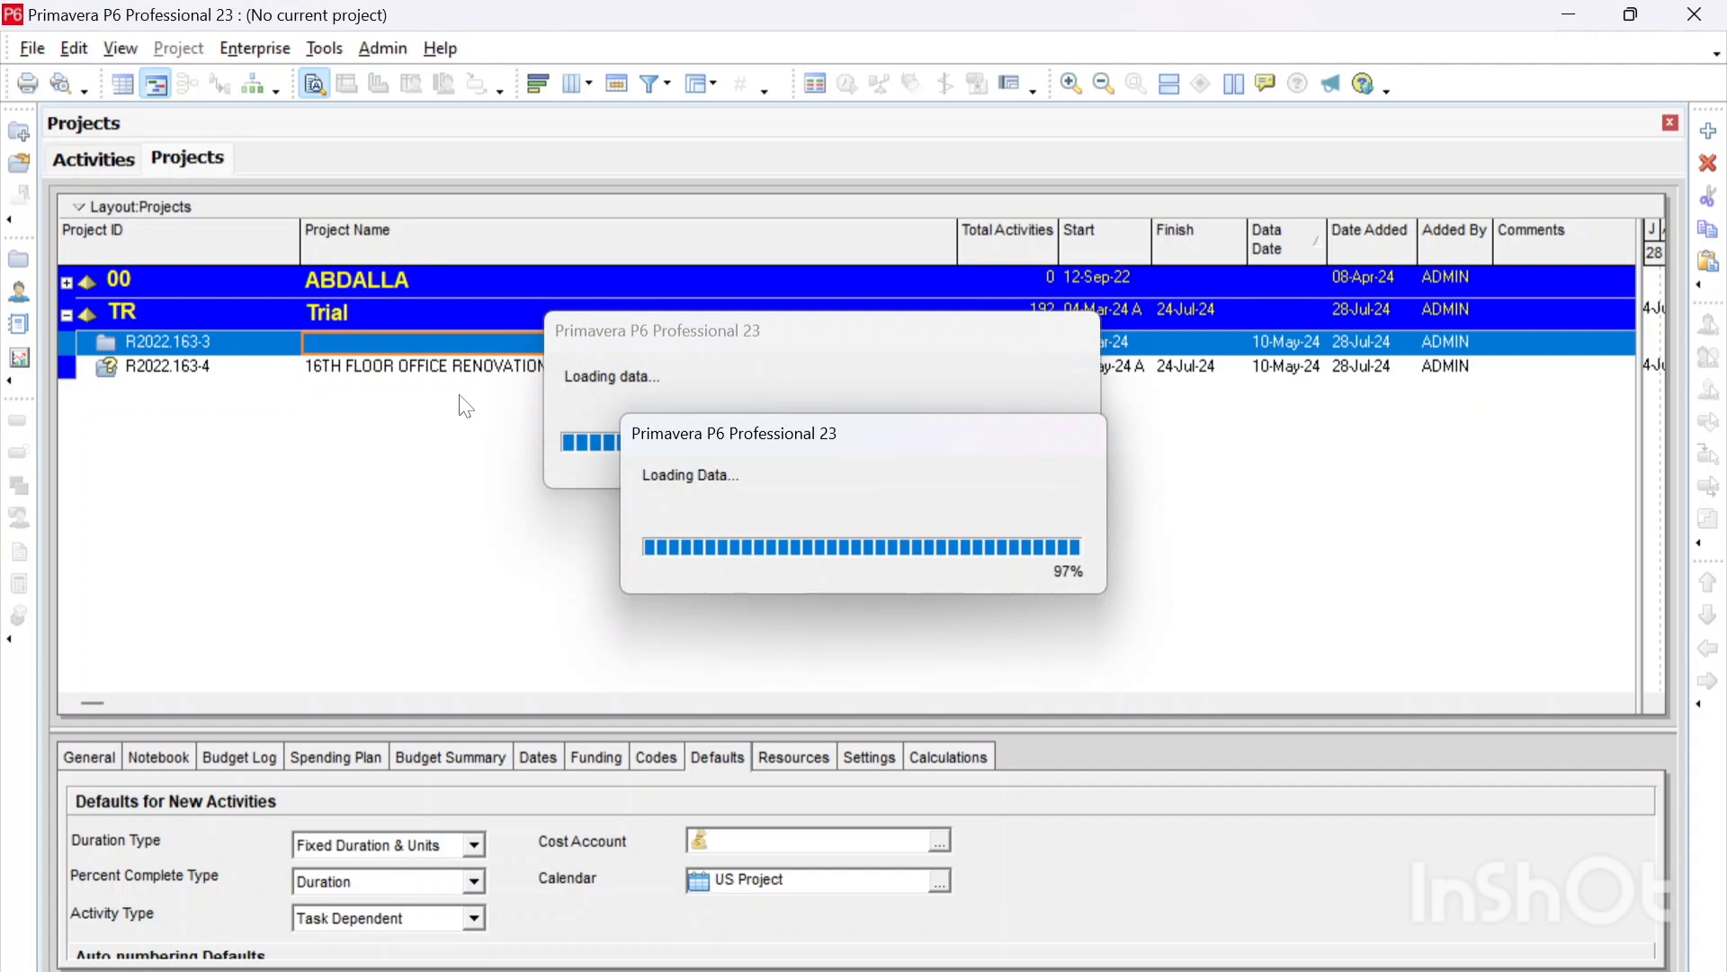
# Step: Check the status of merged activities A2250, A2320 and A2710 under 15th Floor Demolition and of excluded activity A3210 under 16th Floor Demolition
pyautogui.scroll(-6, 454, 418)
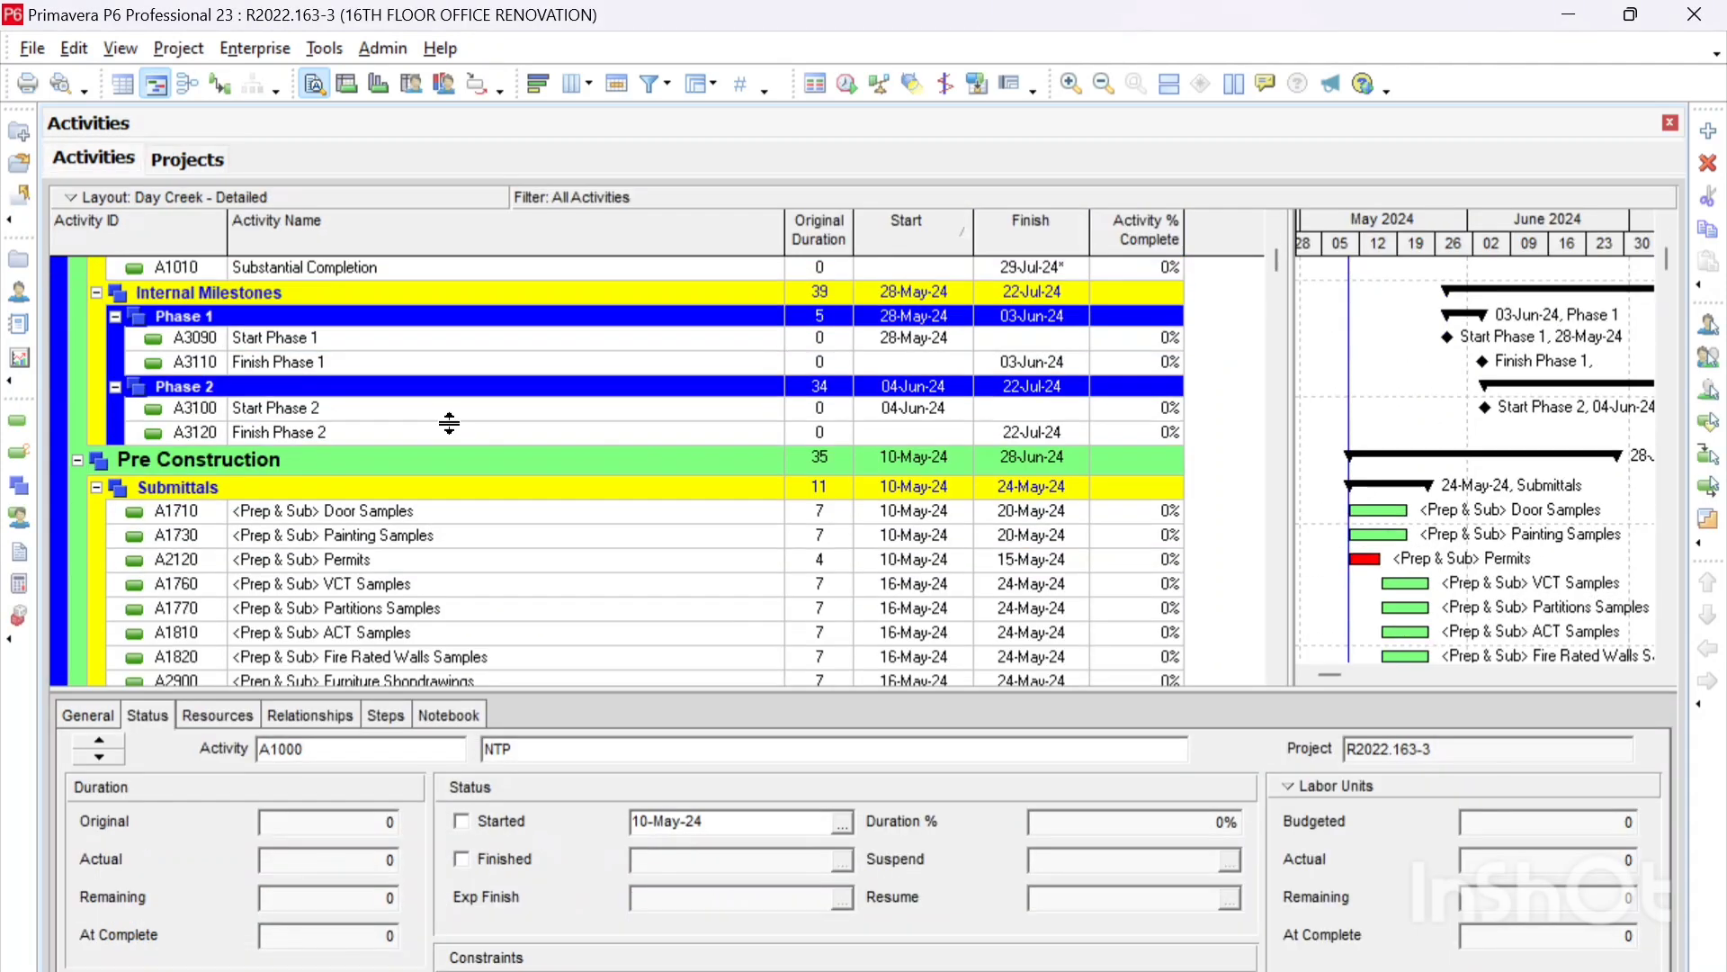
pyautogui.scroll(-8, 440, 426)
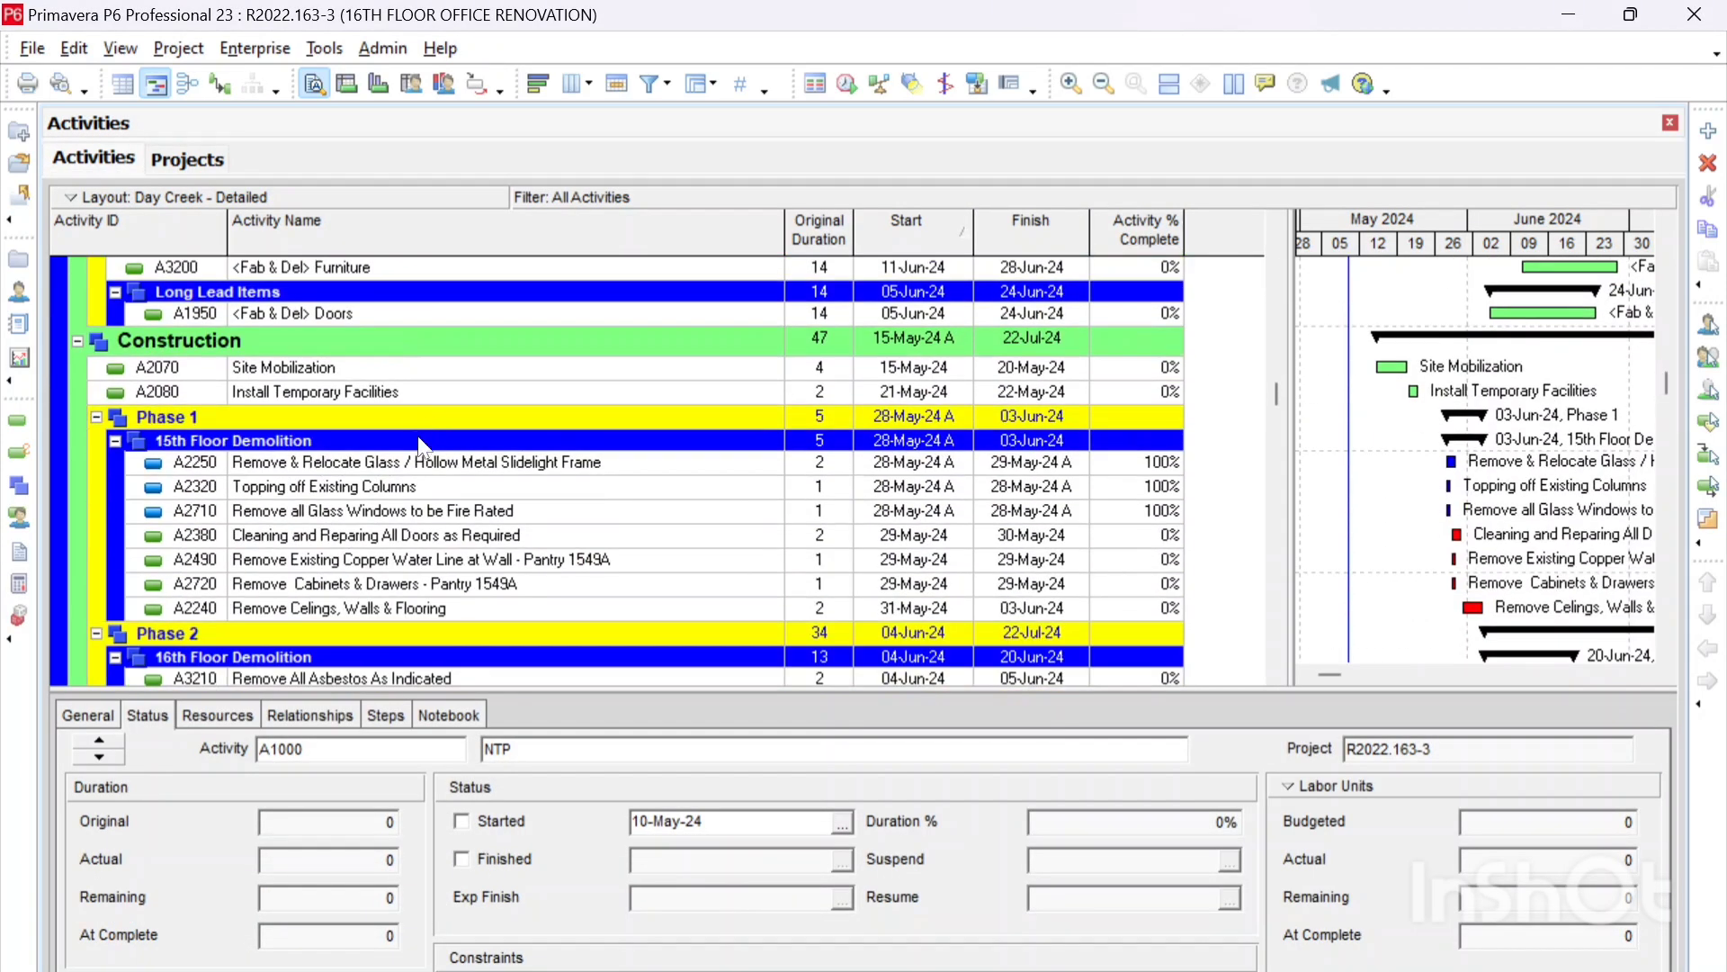
pyautogui.click(283, 465)
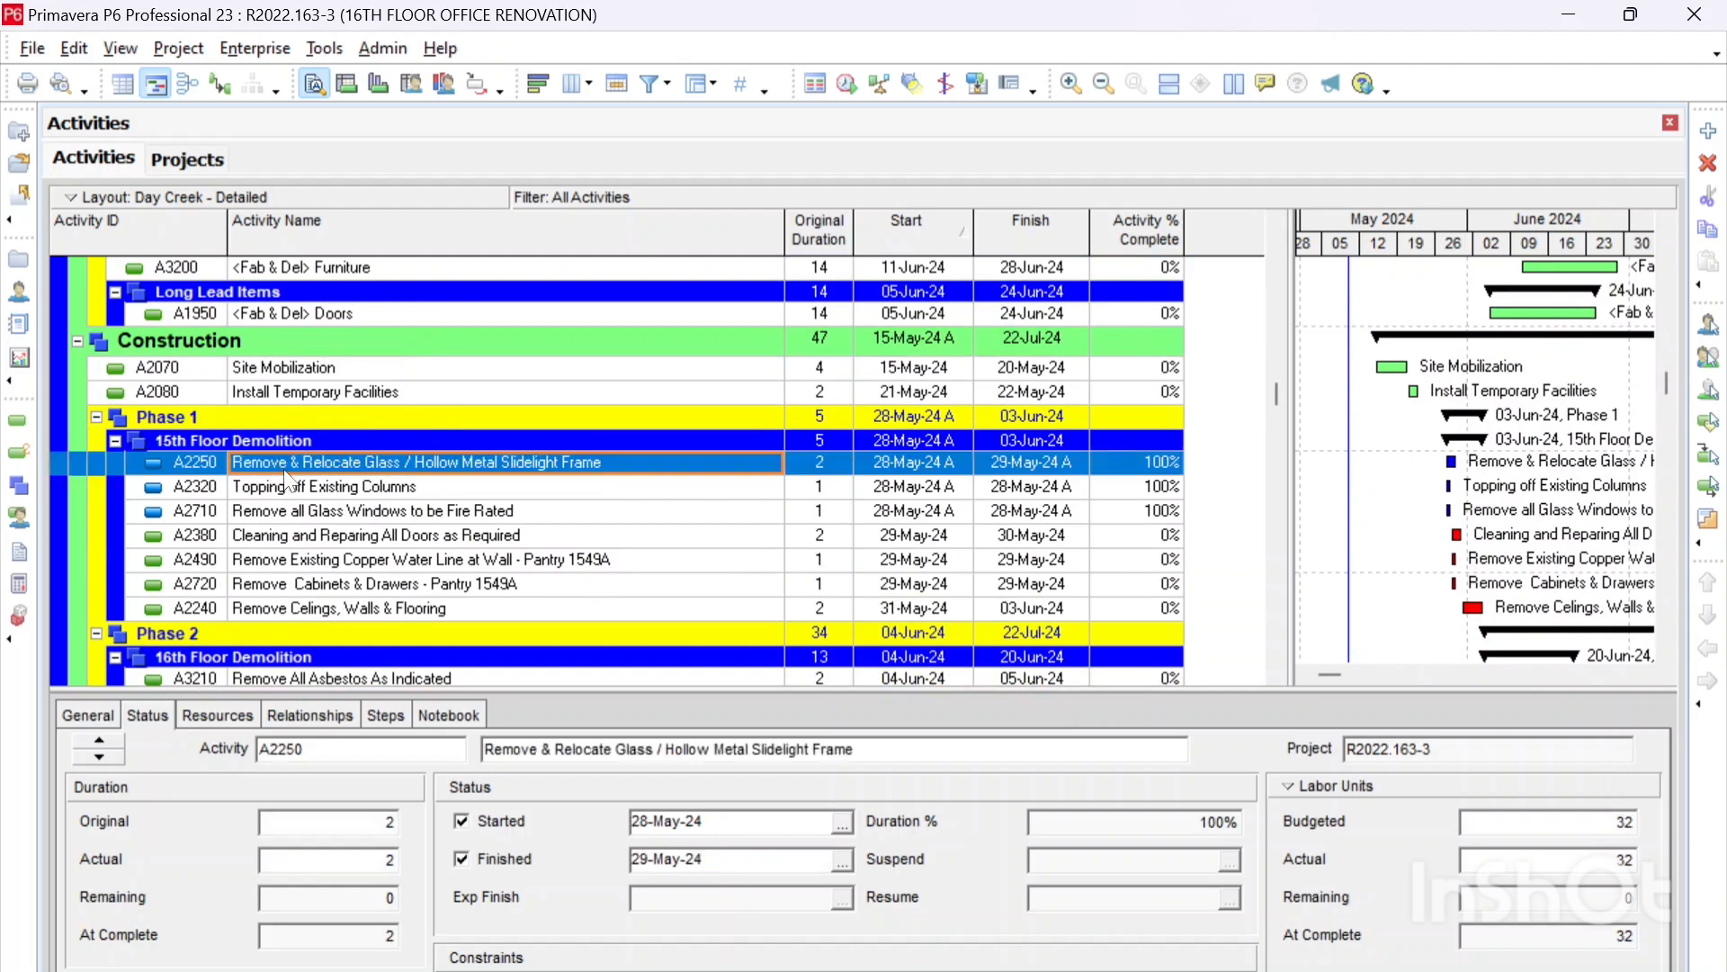
pyautogui.click(288, 490)
pyautogui.click(290, 510)
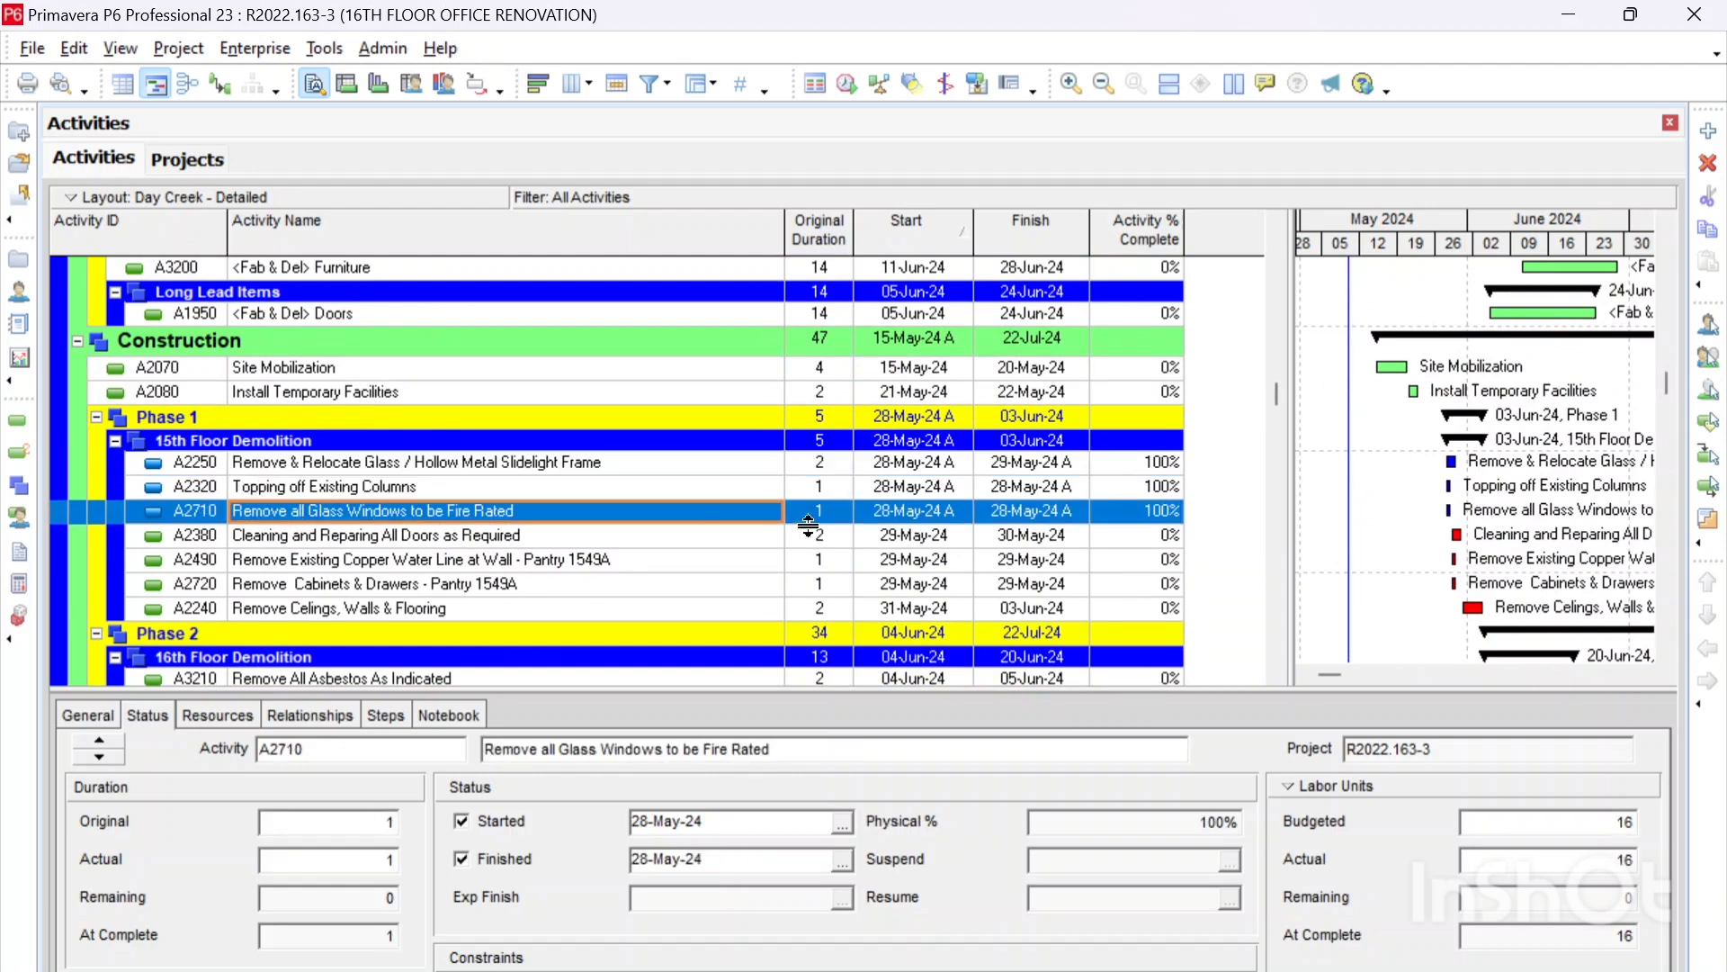
pyautogui.scroll(-3, 1067, 493)
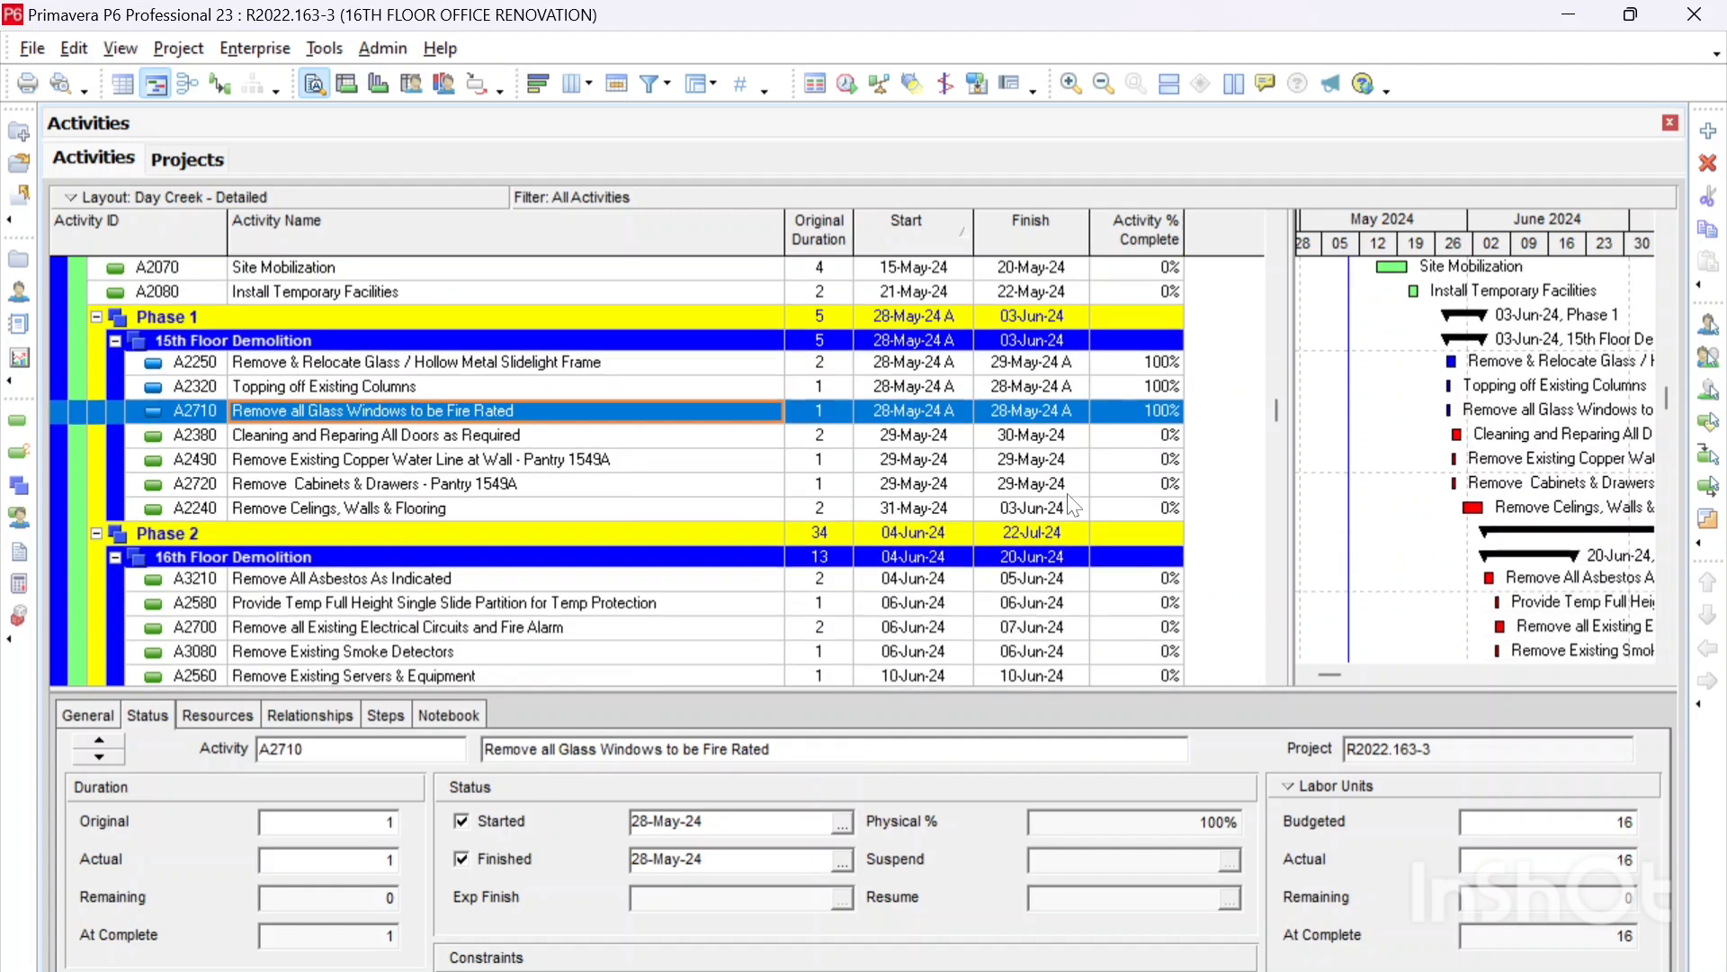
pyautogui.scroll(-1, 1058, 497)
pyautogui.click(179, 463)
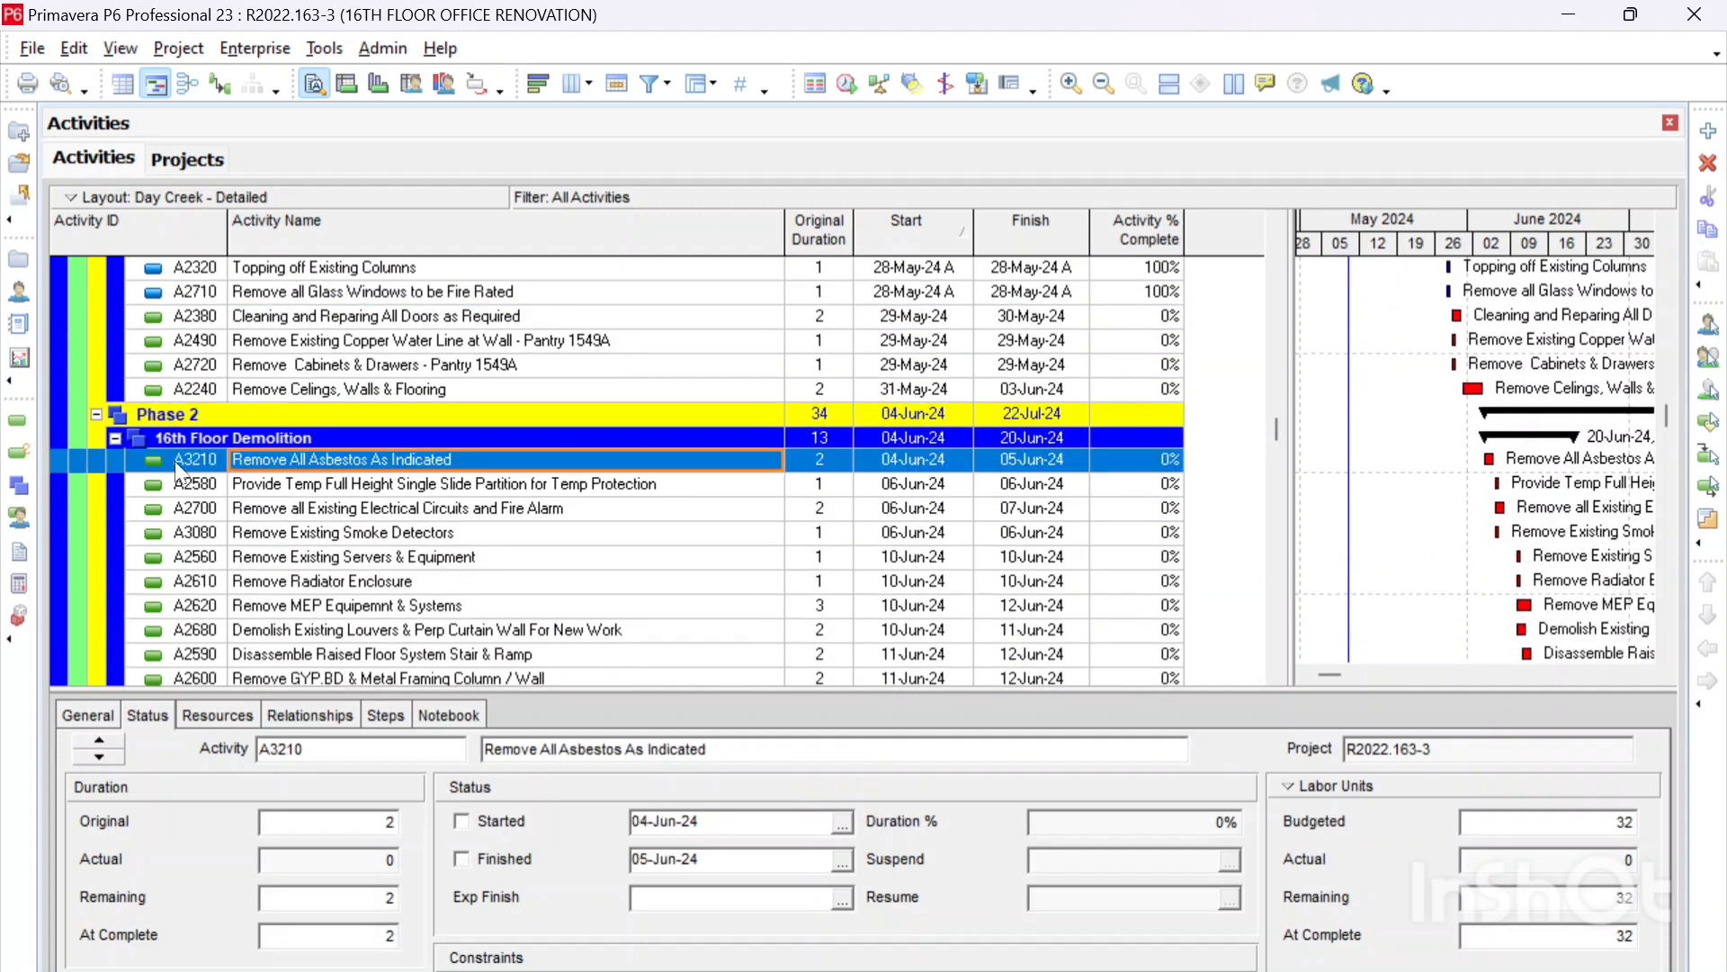